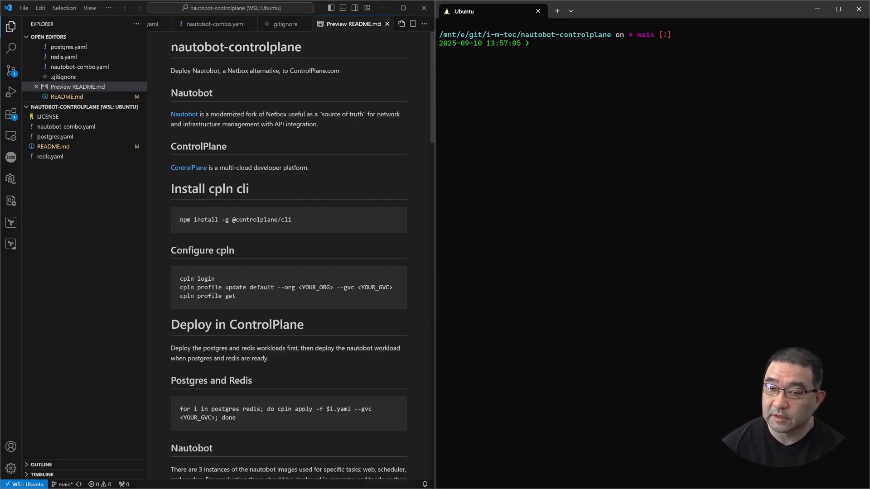
drag(294, 220, 178, 216)
key(ctrl+c)
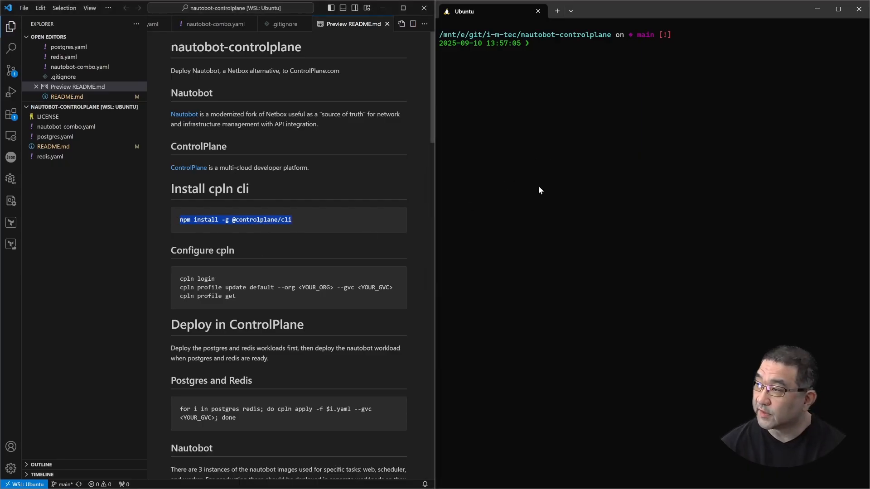
click(583, 159)
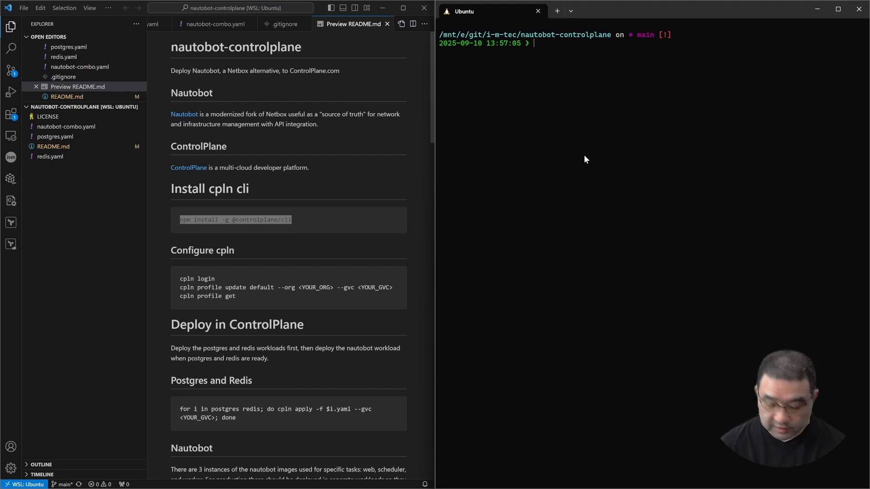
key(ctrl+v)
key(Return)
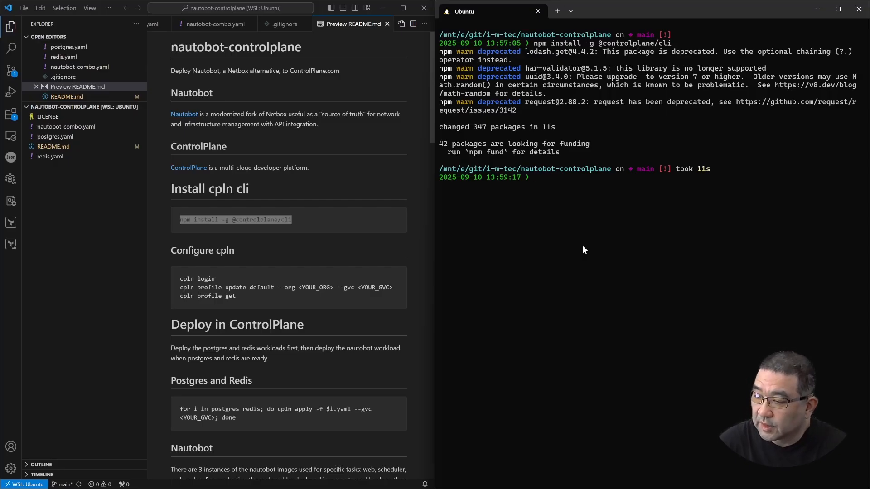
List the files in the nautobot-controlplane repository folder with ls
scroll(299, 342, down, 3)
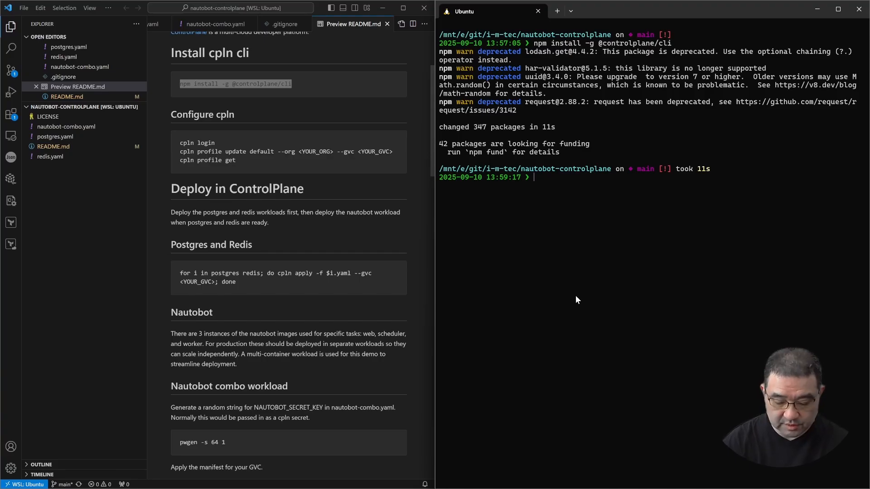
text(ls)
key(Return)
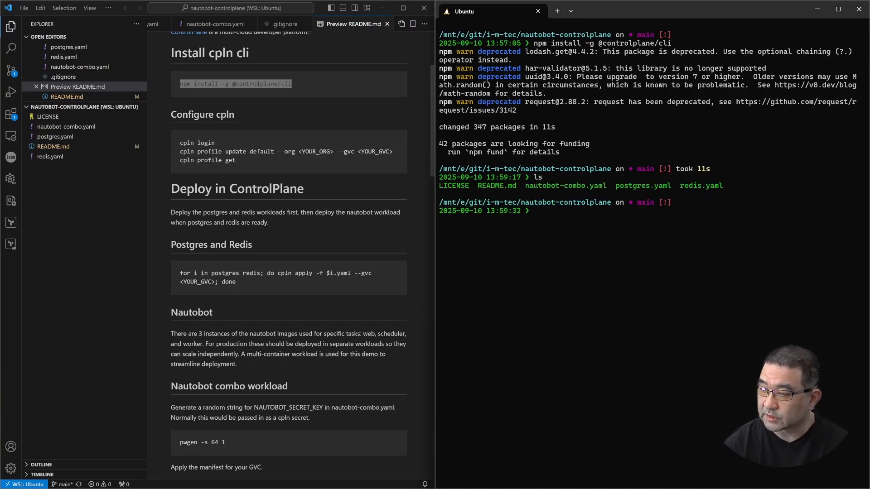
Copy the README's Postgres and Redis cpln apply loop into the terminal and replace the <YOUR_GVC> placeholder with demo
drag(237, 282, 177, 268)
key(ctrl+c)
right_click(525, 254)
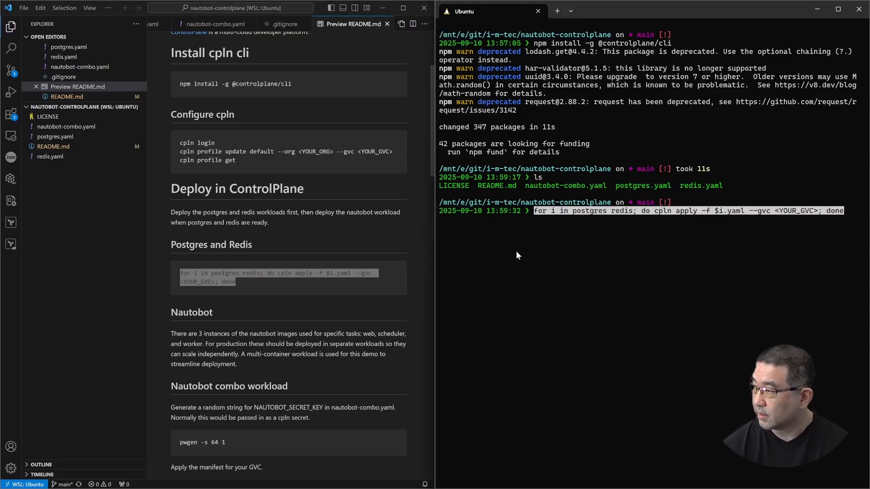
key(Right)
key(Left)
key(Left)
key(BackSpace)
key(BackSpace)
key(BackSpace)
key(BackSpace)
key(BackSpace)
key(BackSpace)
key(BackSpace)
key(BackSpace)
key(BackSpace)
key(BackSpace)
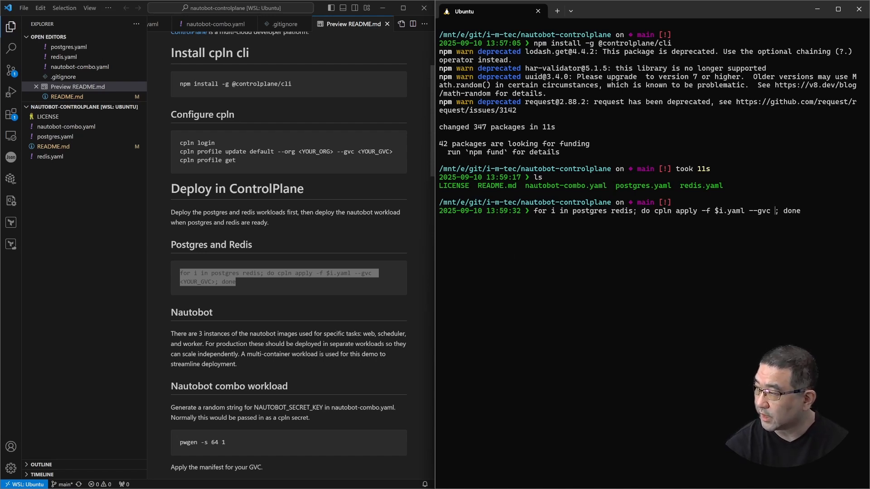
text(demo)
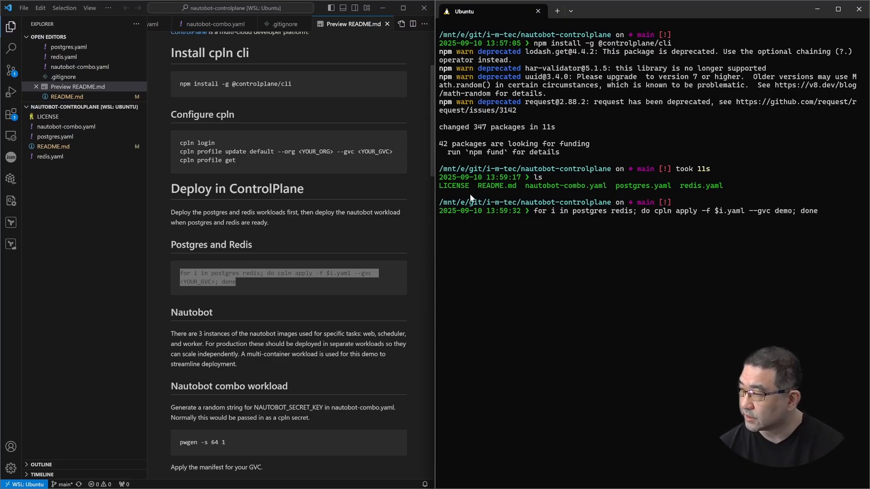
Switch to the Control Plane console in the browser and check the demo GVC's volume sets and workloads before deployment
key(alt+Tab)
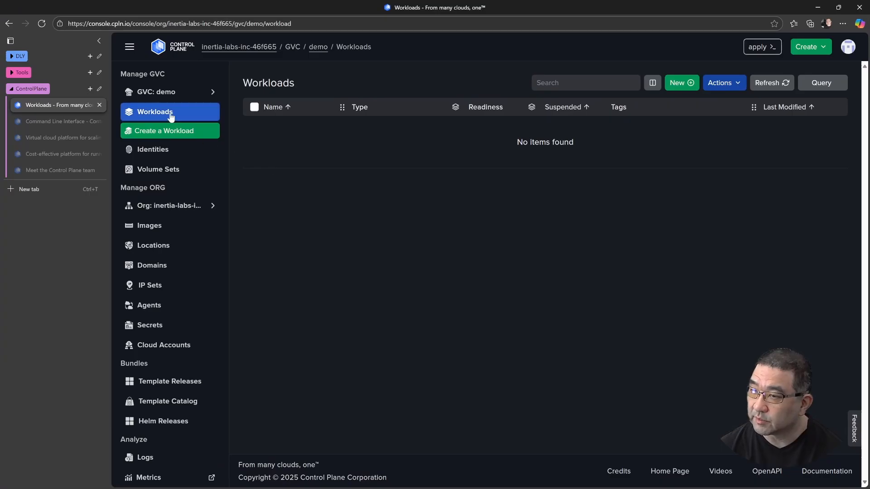
click(169, 171)
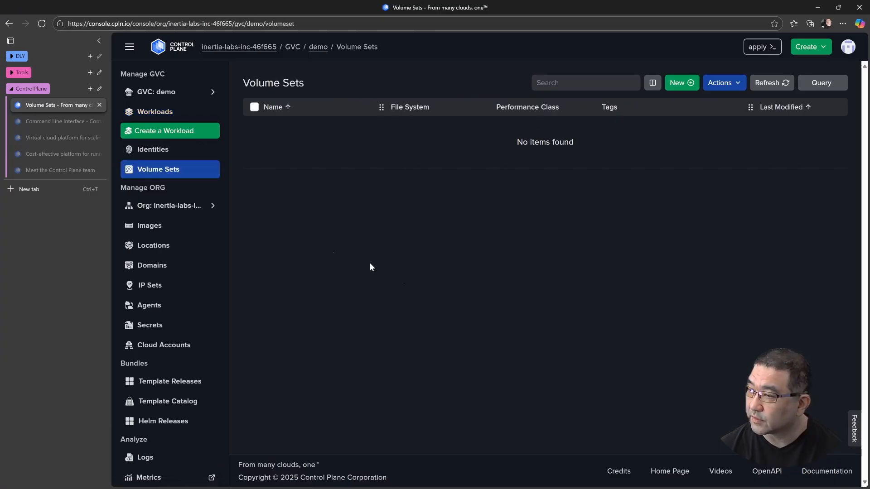
click(169, 112)
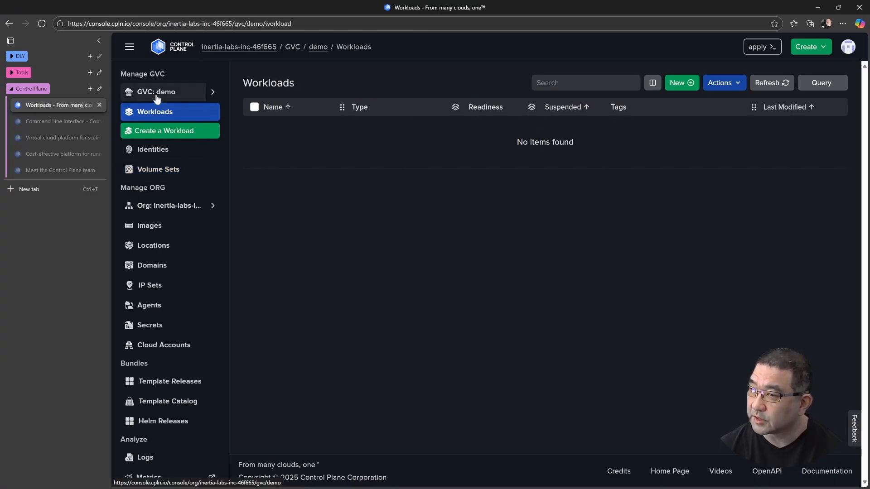
click(816, 8)
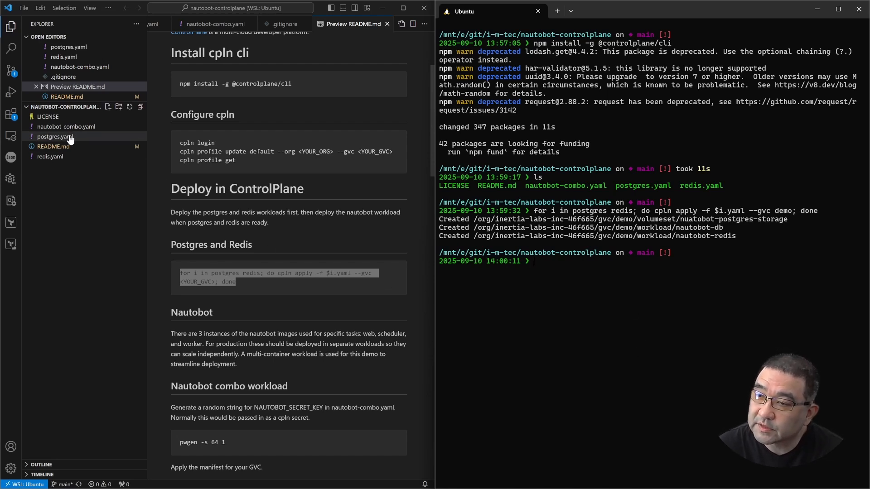
Open postgres.yaml and examine the volume set definition, the commented identity link and the container's volume URI
click(77, 48)
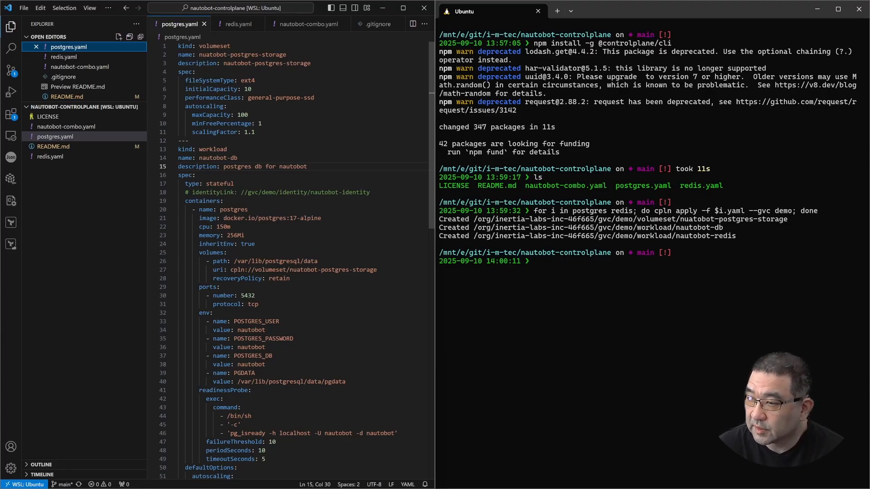
scroll(290, 254, down, 3)
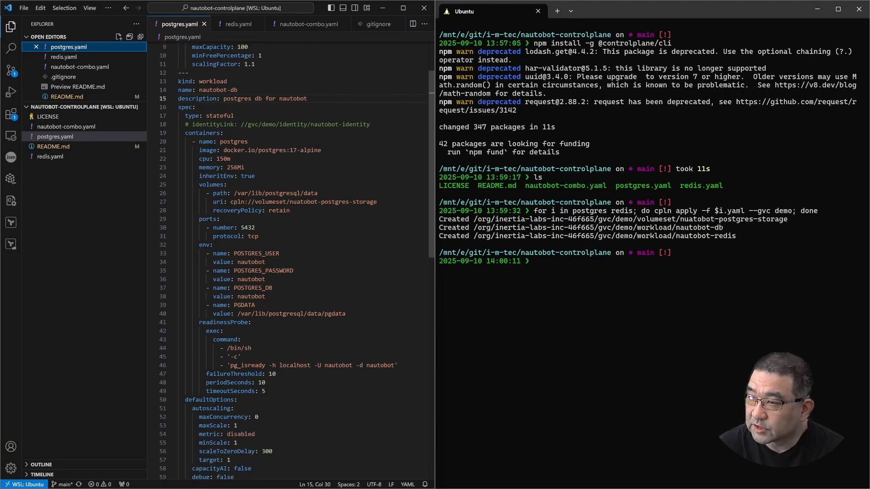
click(343, 124)
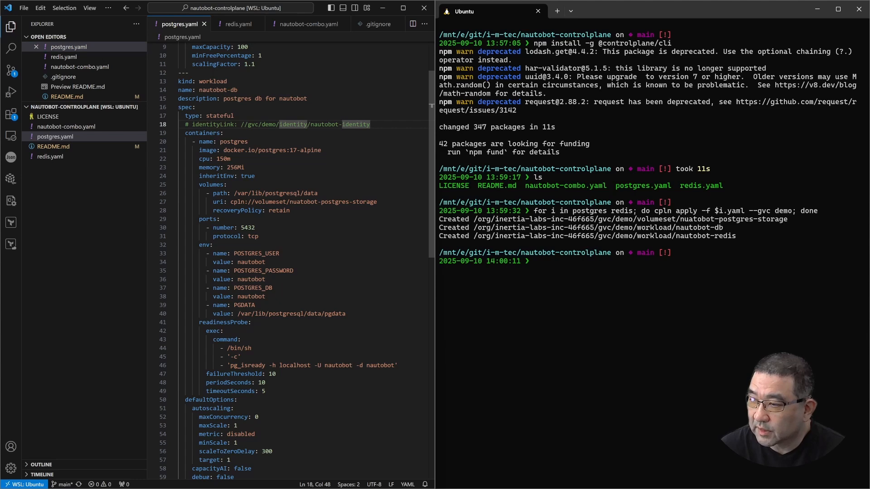
click(332, 202)
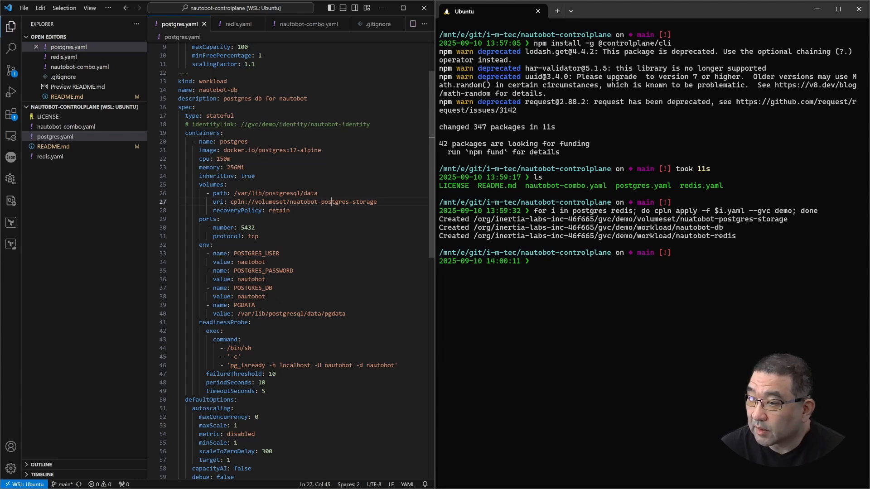
click(378, 202)
scroll(290, 258, up, 3)
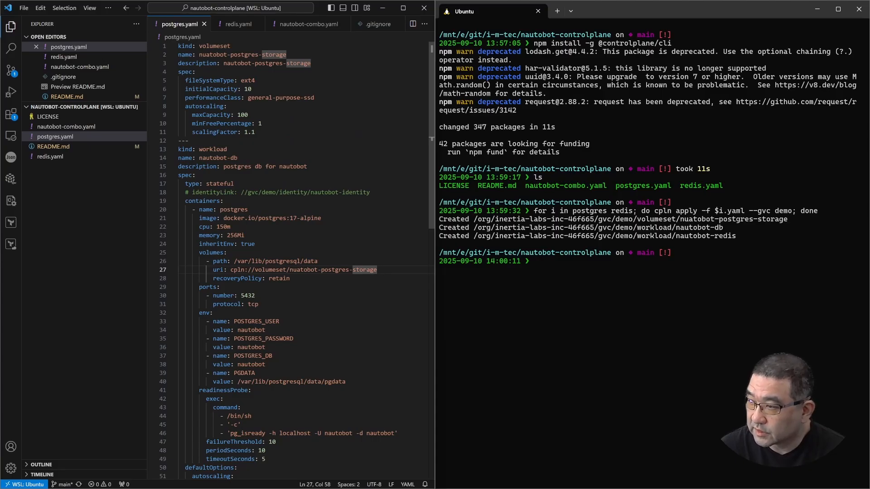
scroll(295, 261, down, 5)
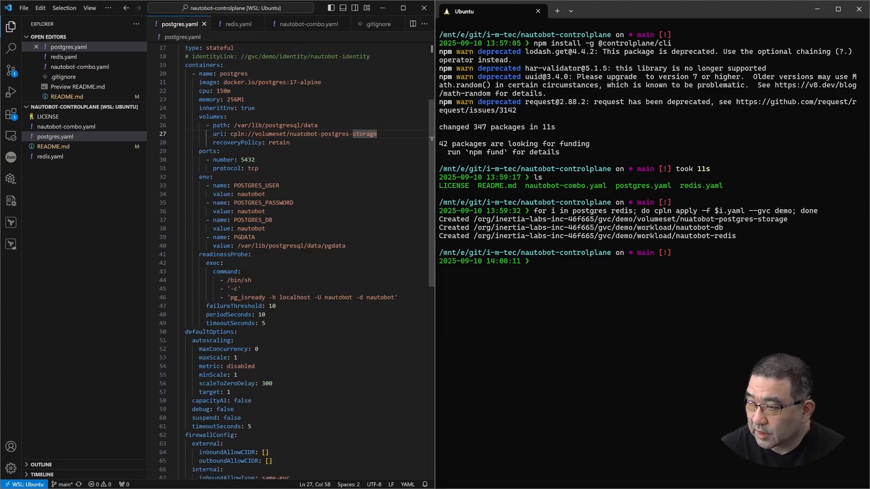
Review the database environment variables and the external firewall rules in postgres.yaml
click(251, 194)
click(258, 203)
click(261, 212)
click(255, 229)
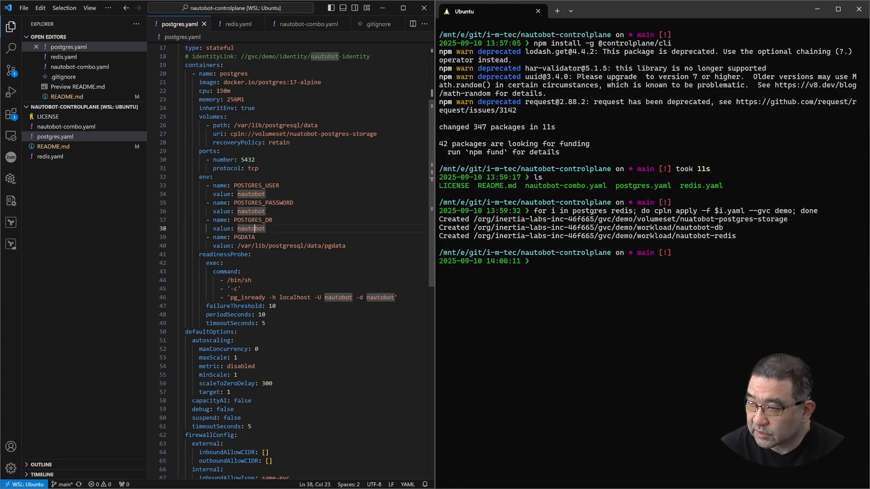
scroll(255, 228, down, 3)
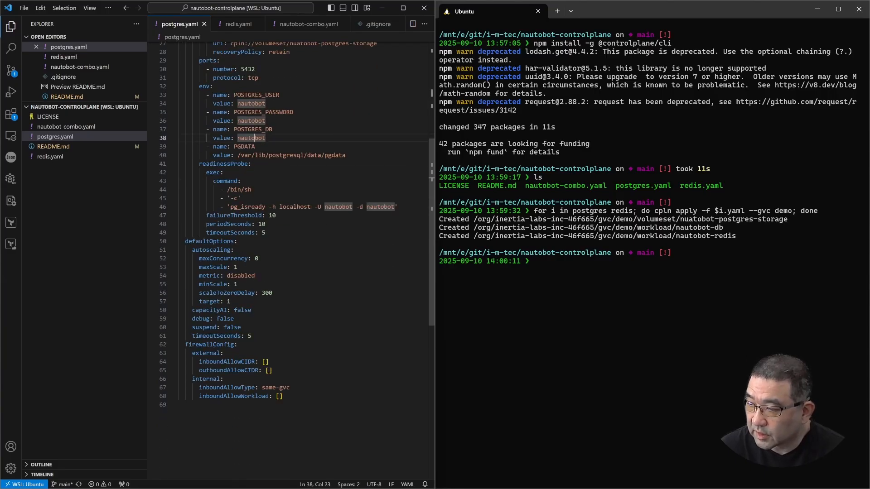
scroll(254, 229, down, 2)
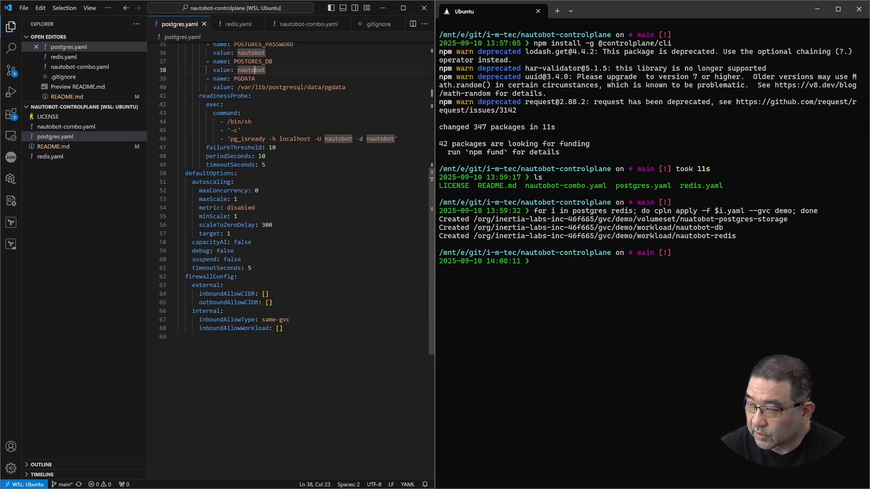
click(272, 303)
click(269, 294)
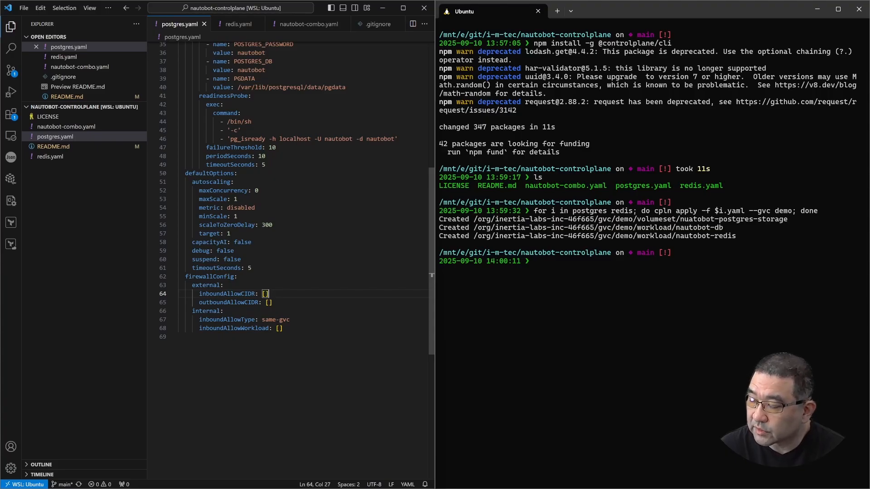
scroll(290, 258, up, 10)
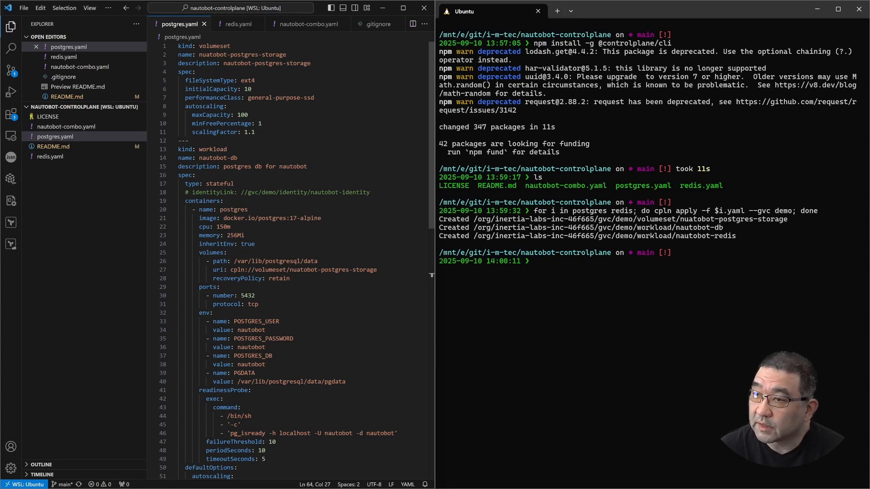
Open redis.yaml and review the server arguments, ports, REDIS_PASSWORD variable and external firewall settings
click(235, 24)
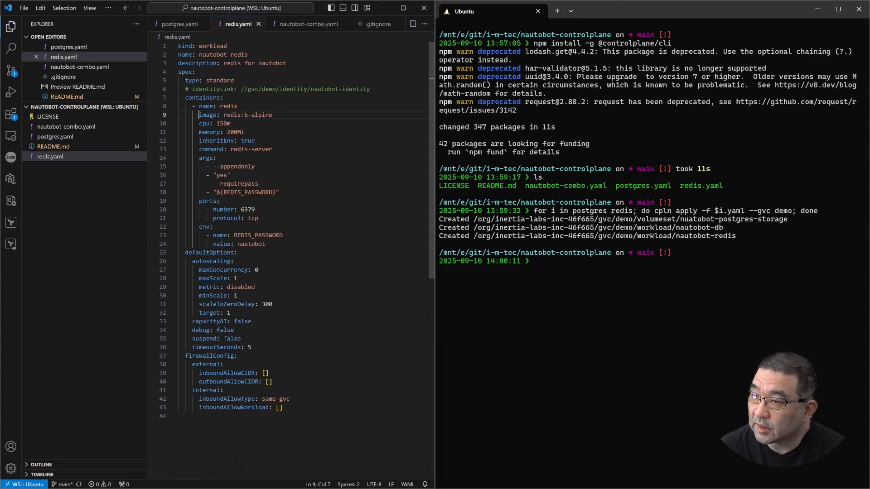
click(230, 176)
click(220, 201)
click(283, 236)
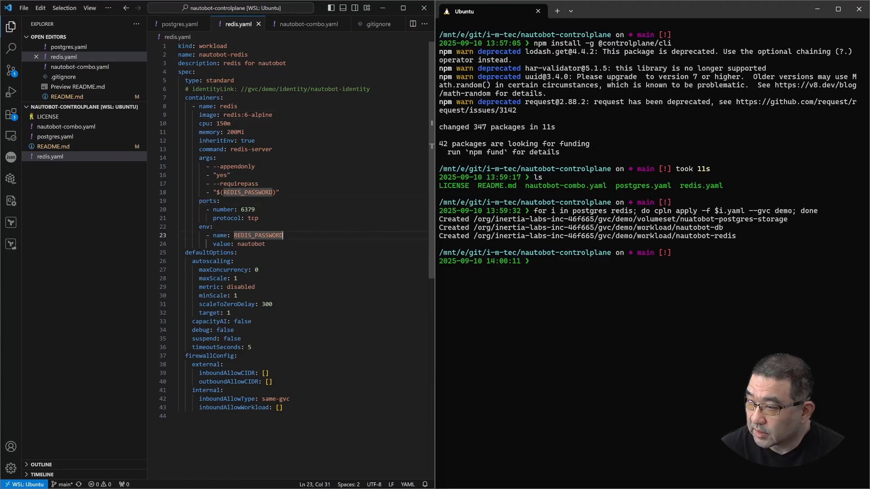
click(259, 244)
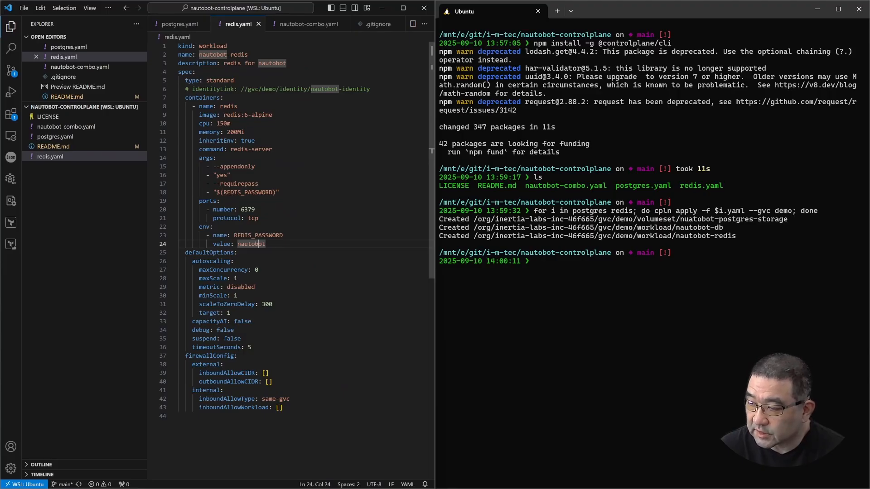
drag(283, 382, 148, 358)
click(283, 382)
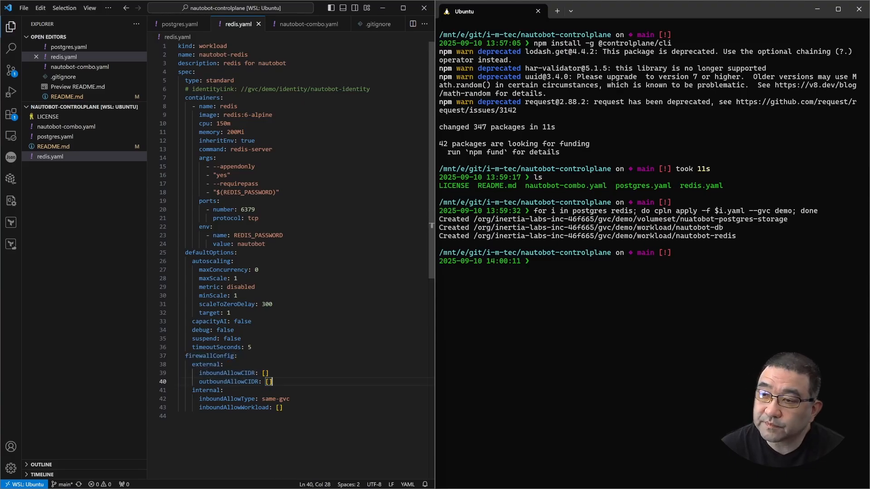
Return to the Control Plane console and check the readiness of the deployed workloads and the Postgres volume set
key(alt+Tab)
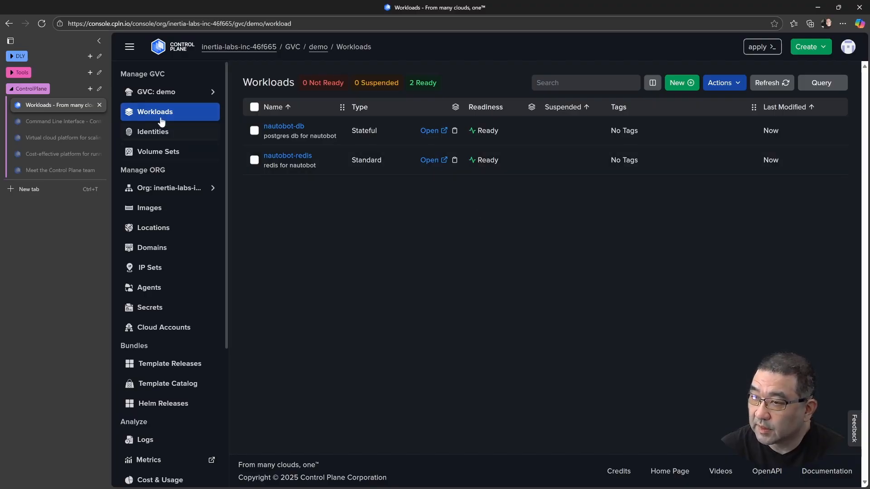
click(158, 153)
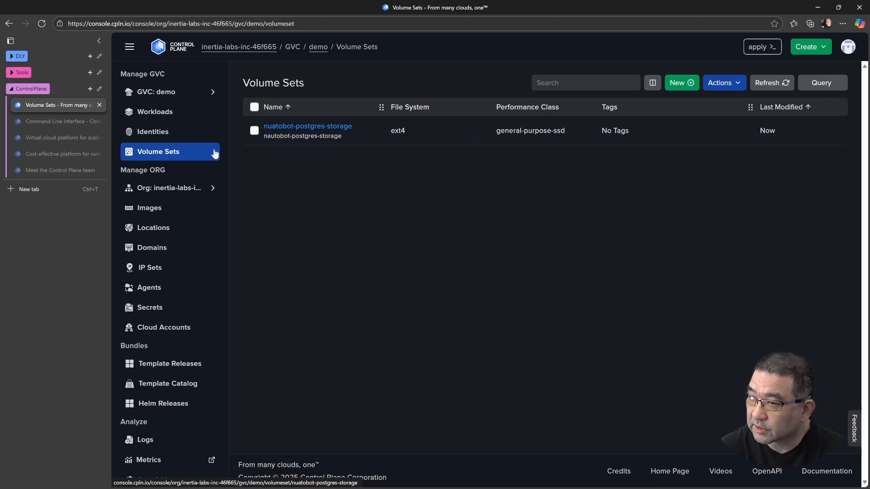
click(154, 113)
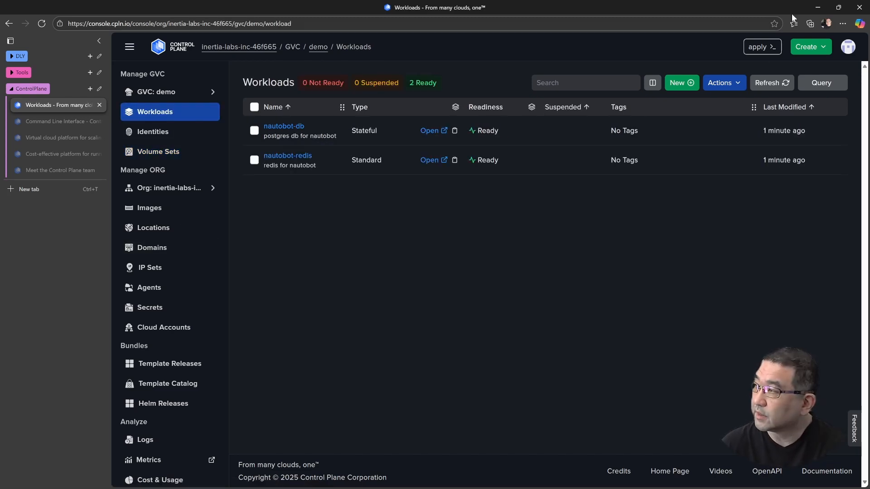
click(818, 7)
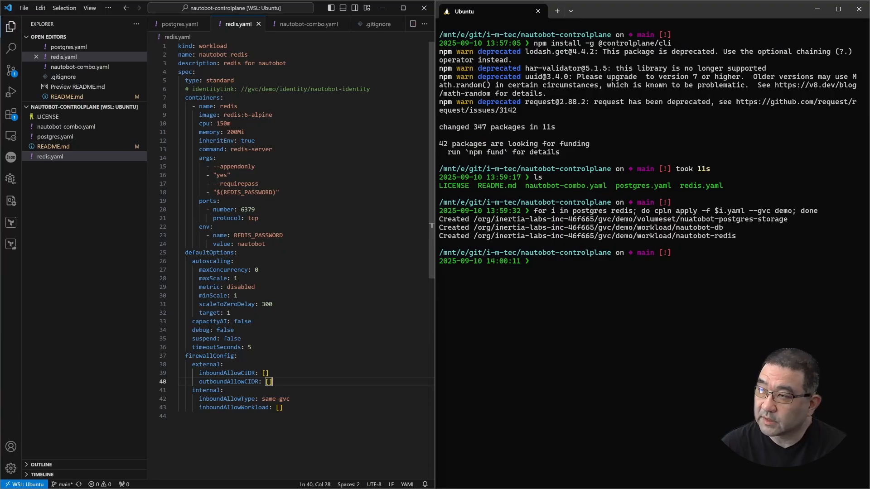
Open nautobot-combo.yaml and review the web container's environment settings and the worker container definition
click(304, 25)
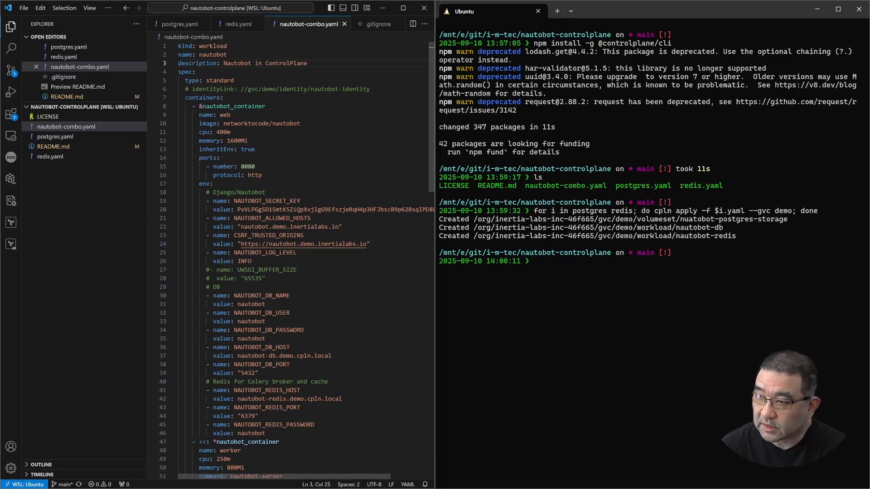
scroll(297, 260, down, 1)
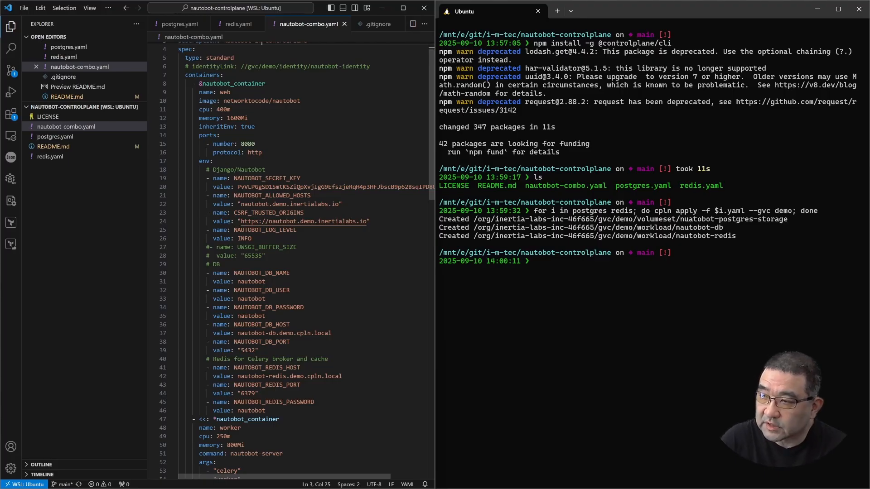
scroll(296, 261, down, 10)
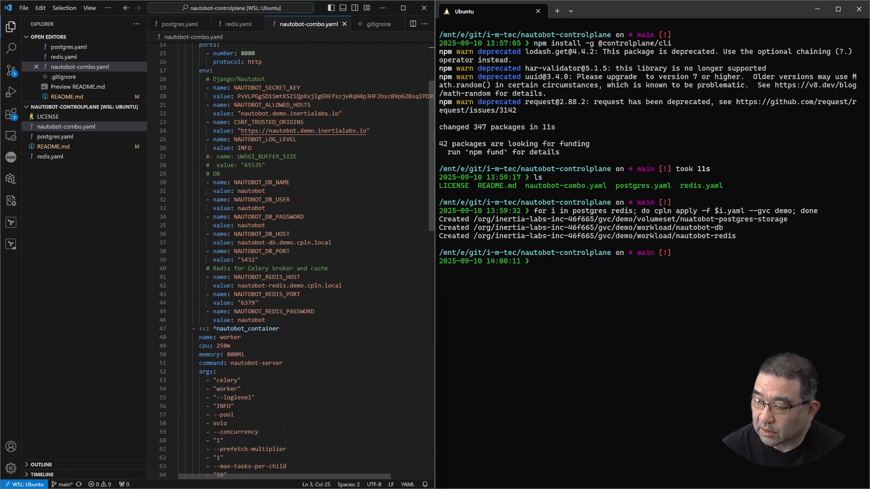
scroll(297, 261, up, 12)
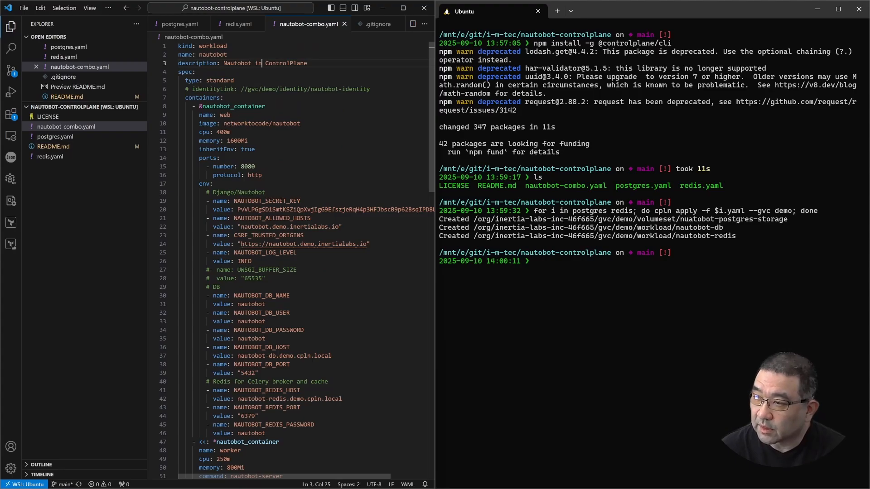
Review the worker and scheduler container definitions and the default autoscaling options in nautobot-combo.yaml
scroll(297, 261, down, 10)
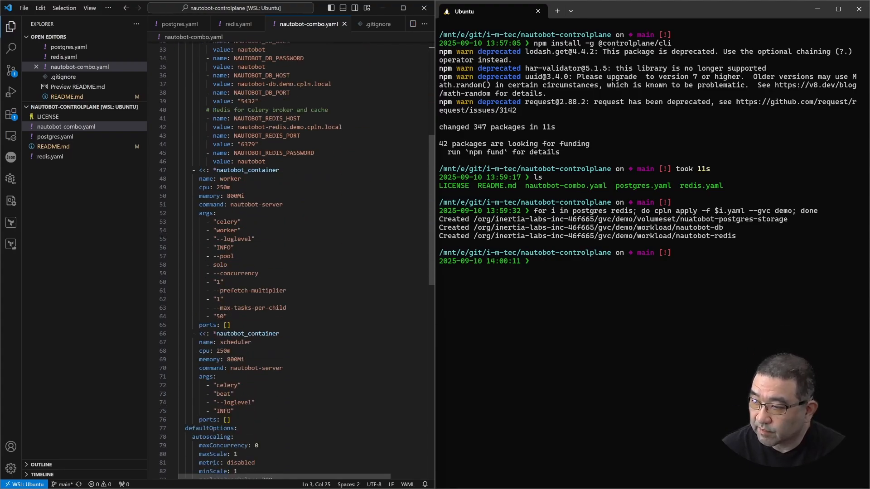
scroll(297, 261, down, 4)
scroll(297, 260, up, 4)
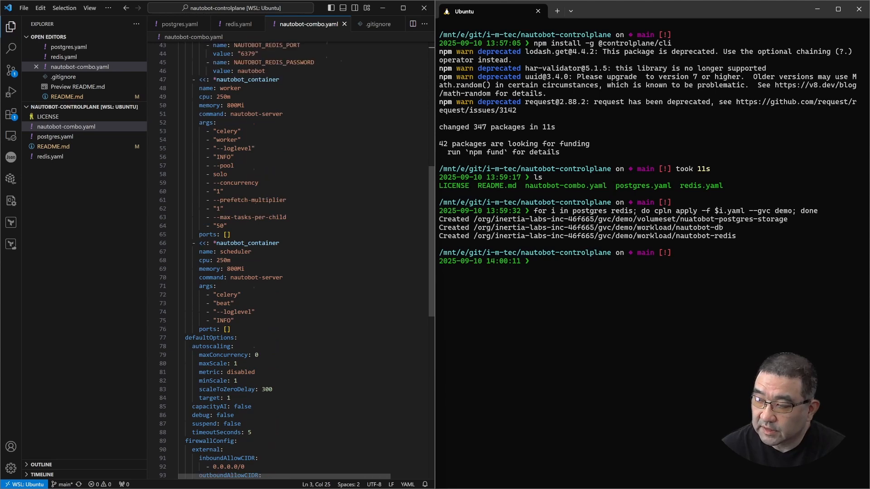
scroll(290, 258, up, 11)
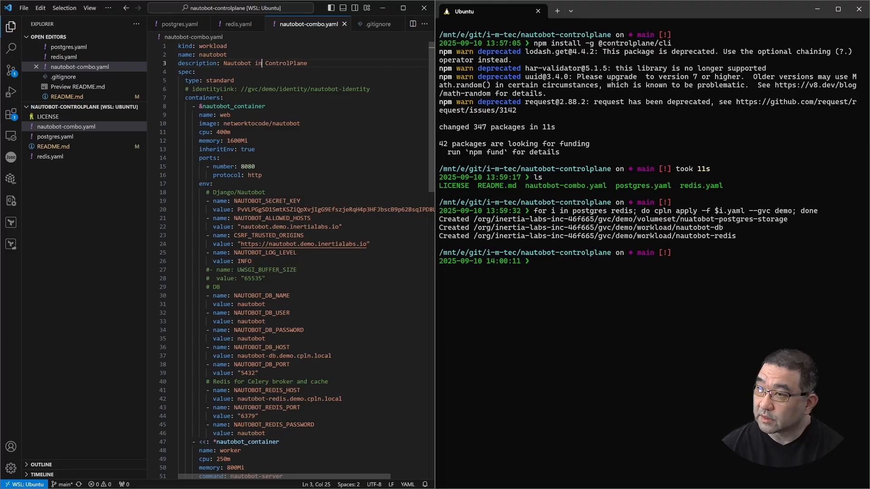
Find the secret key command in the README preview and run pwgen -s 64 1 in the Ubuntu terminal
click(72, 96)
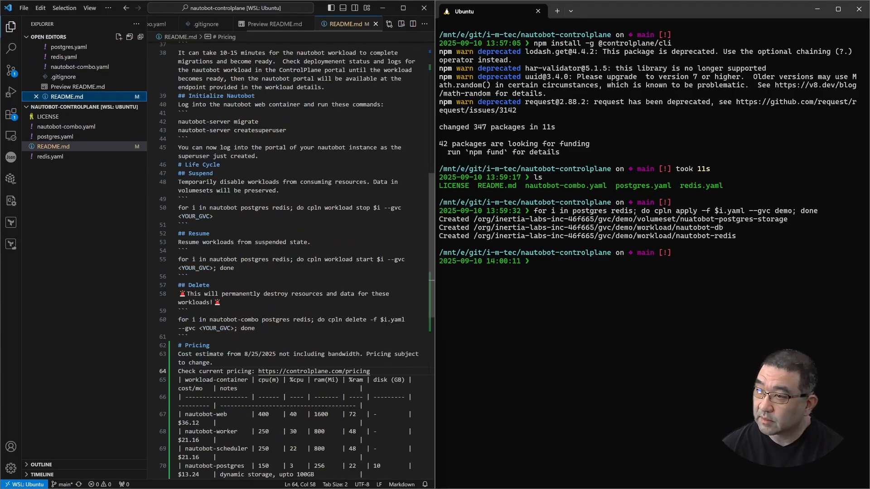
click(402, 24)
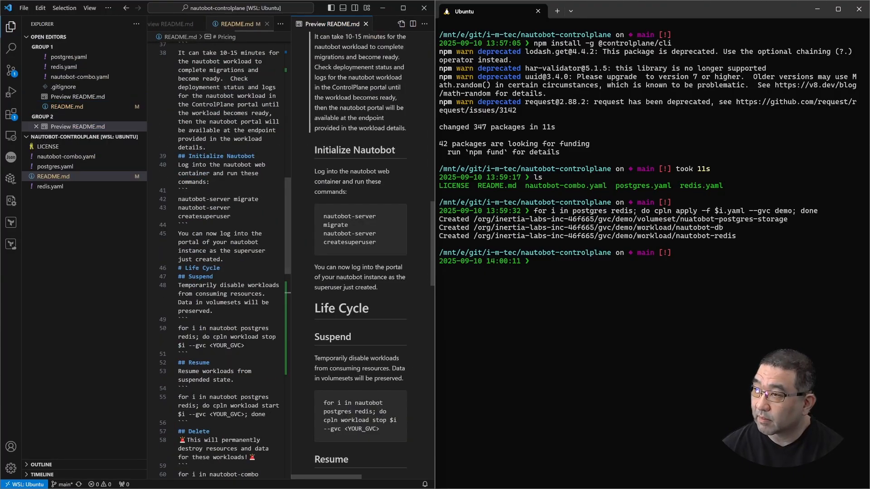
drag(290, 28, 270, 26)
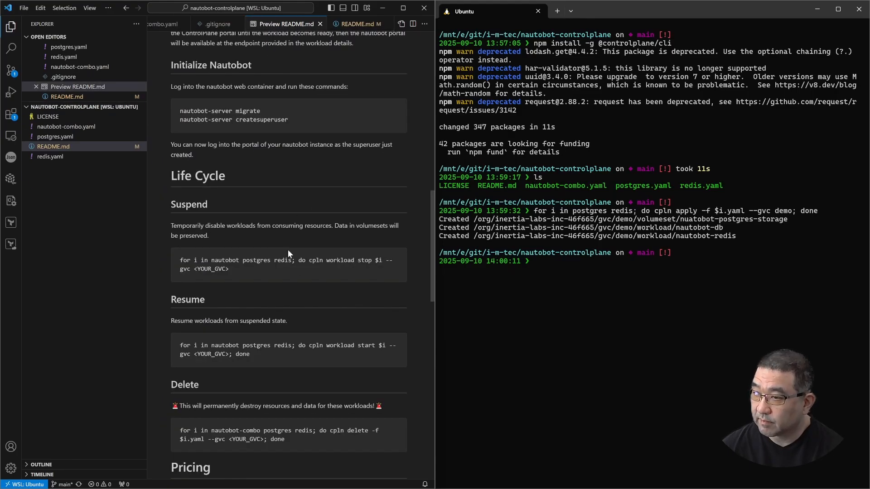
scroll(287, 250, up, 10)
scroll(287, 248, down, 5)
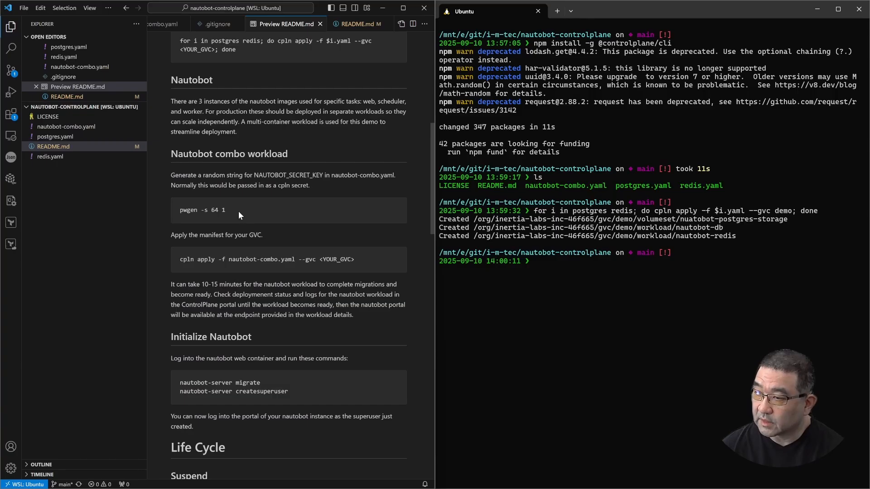
drag(183, 210, 177, 210)
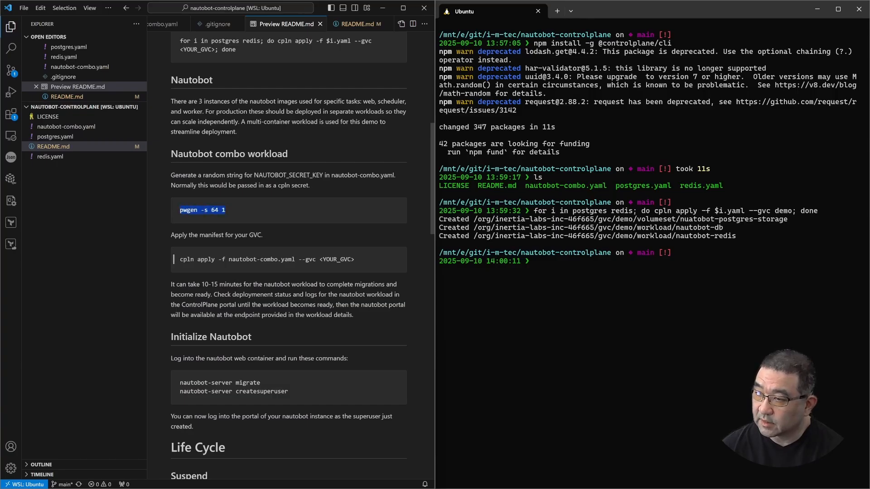
right_click(578, 335)
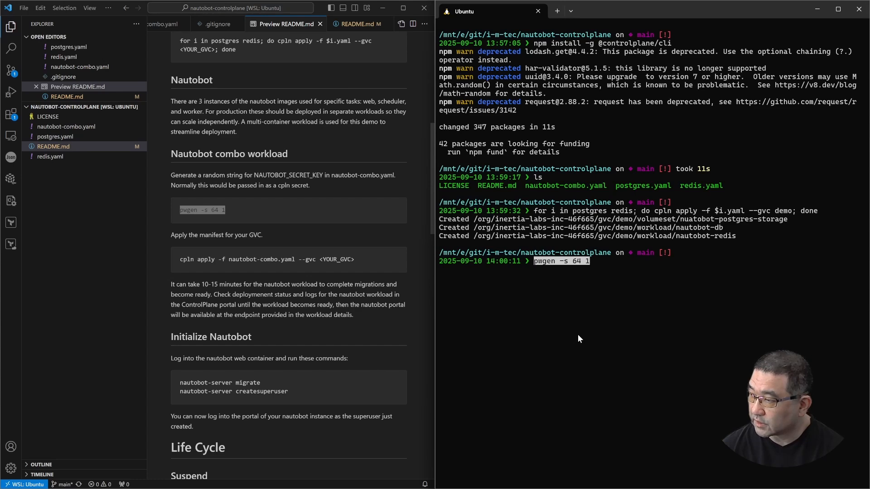
key(Return)
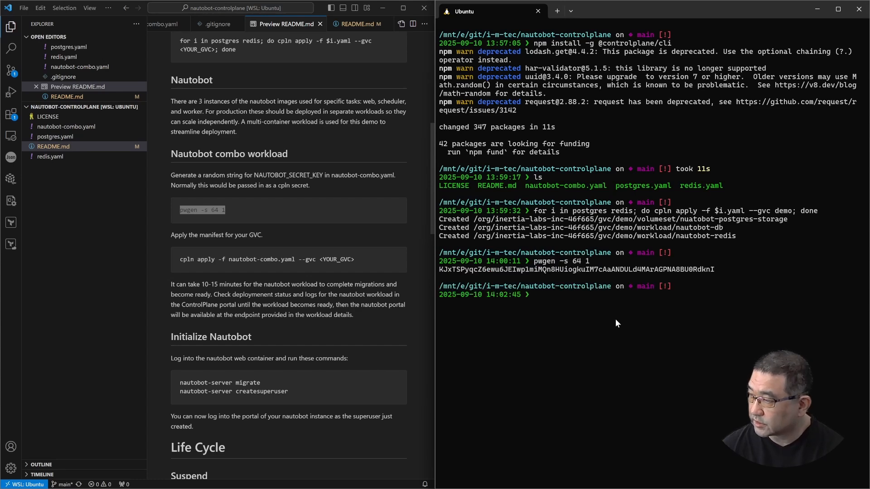
Replace the NAUTOBOT_SECRET_KEY value in nautobot-combo.yaml with the newly generated random key and save the file
drag(442, 270, 713, 272)
right_click(709, 271)
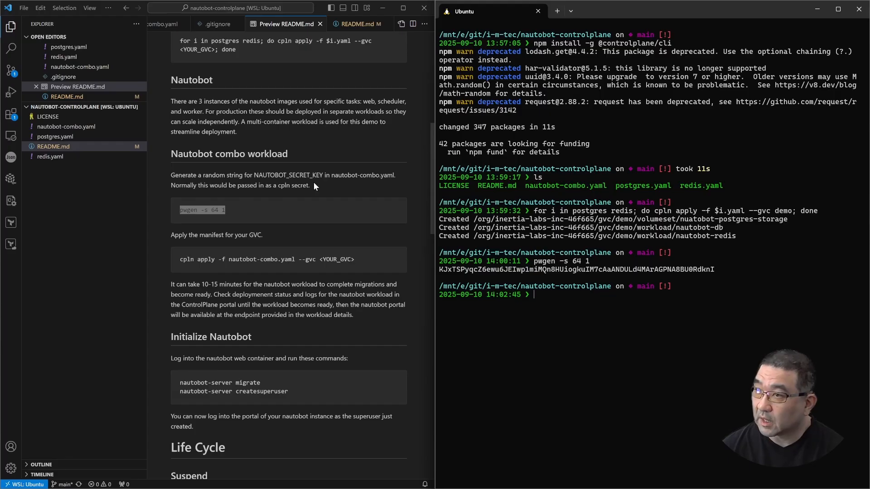
click(66, 126)
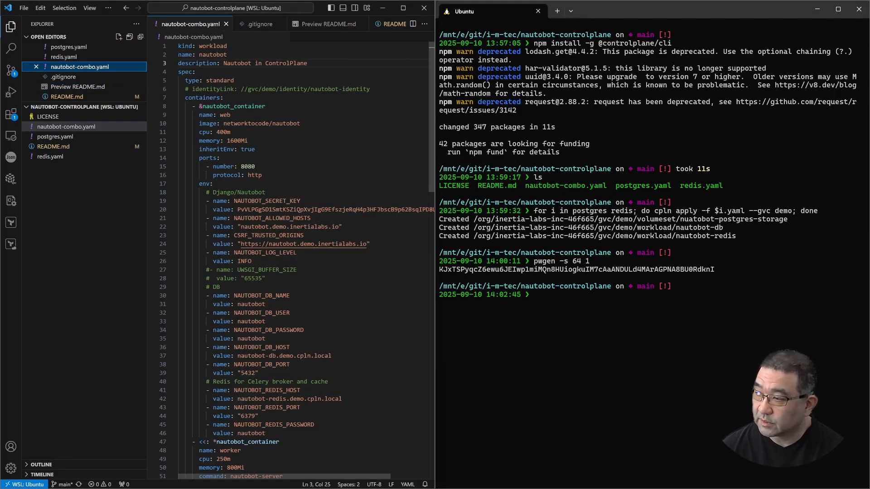
double_click(276, 210)
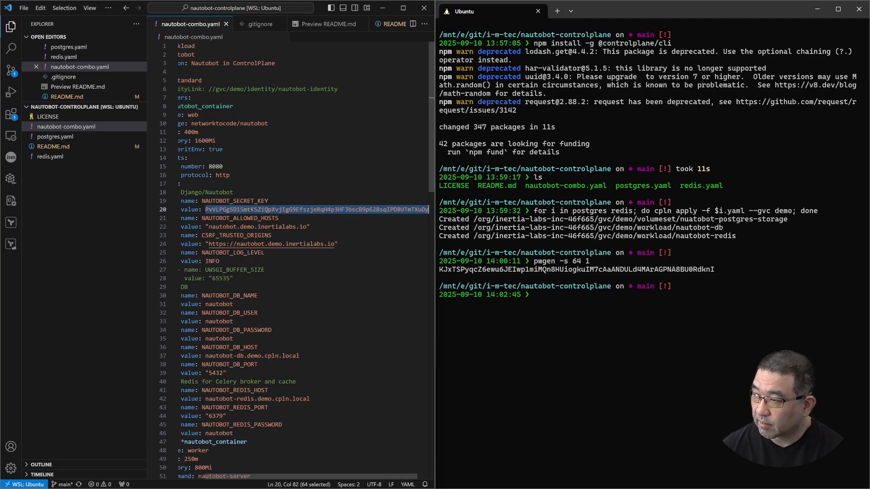
key(BackSpace)
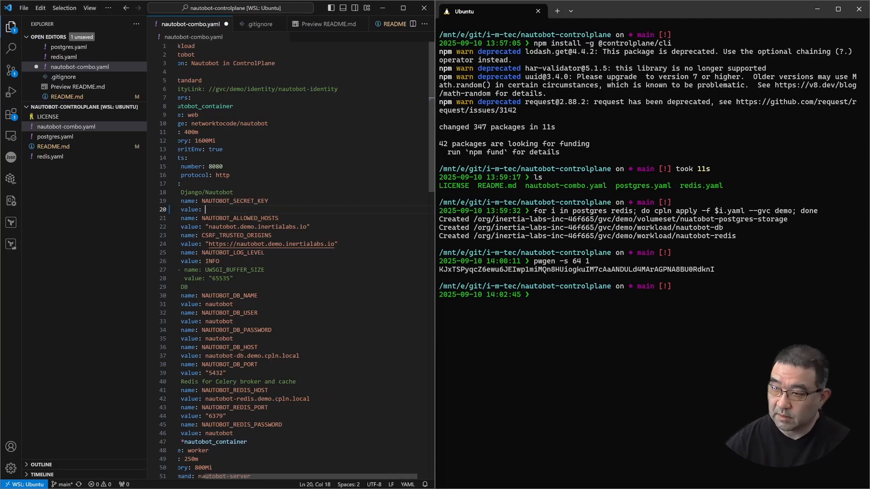
key(ctrl+v)
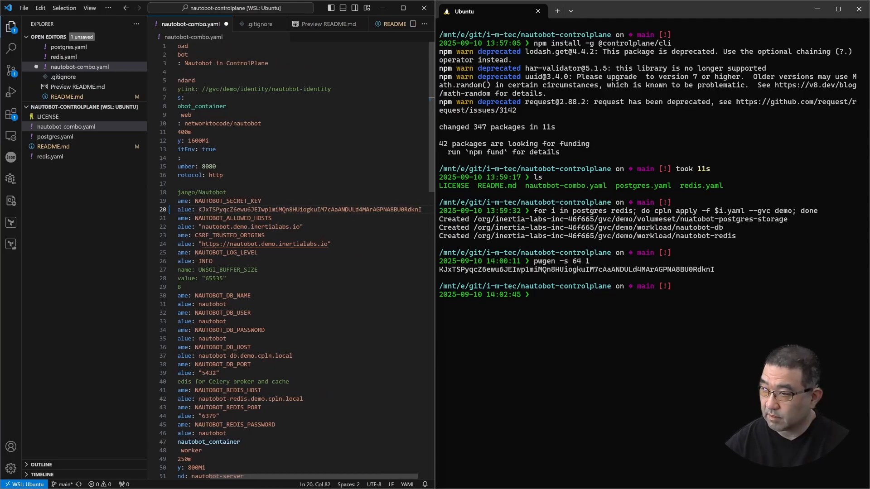
key(ctrl+s)
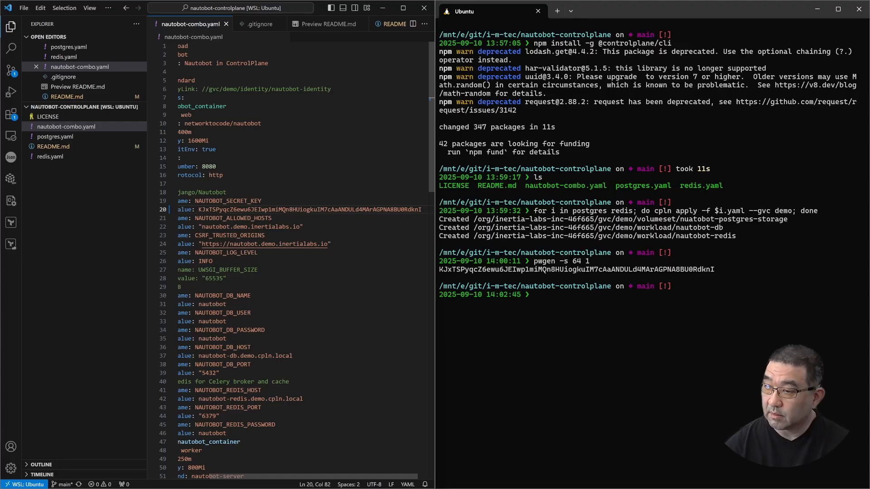
Deploy the Nautobot workload by running the README's command as cpln apply -f nautobot-combo.yaml --gvc demo
click(319, 24)
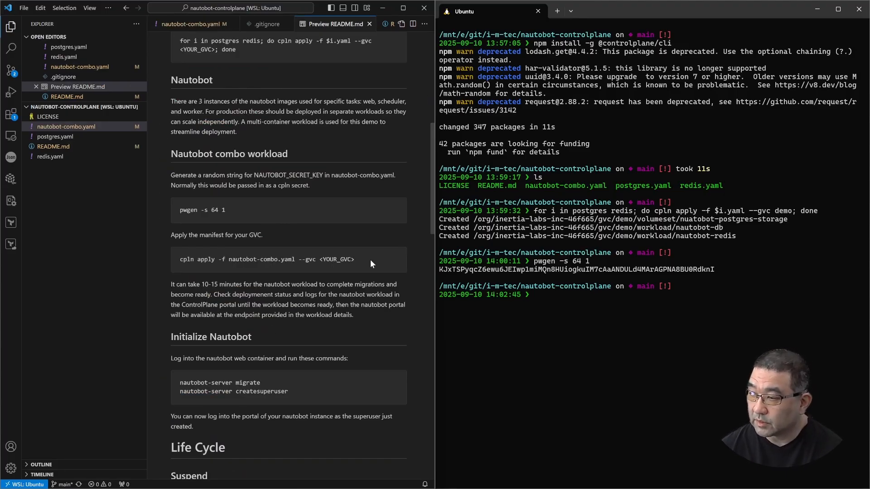
drag(371, 260, 214, 260)
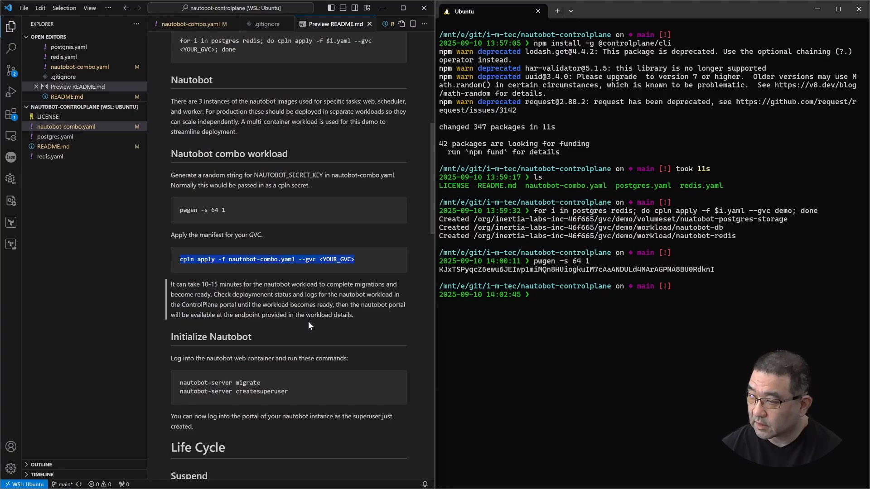
right_click(533, 340)
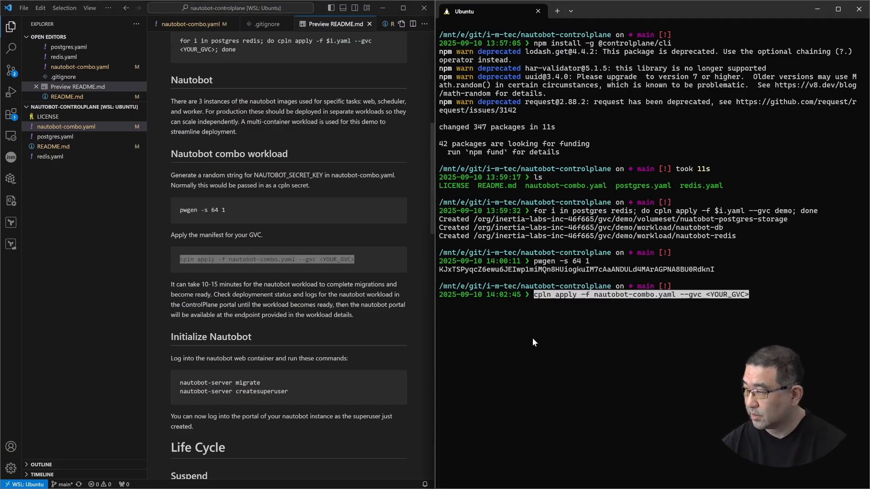
key(BackSpace)
key(BackSpace)
key(BackSpace)
key(BackSpace)
key(BackSpace)
key(BackSpace)
key(BackSpace)
key(BackSpace)
key(BackSpace)
key(BackSpace)
key(BackSpace)
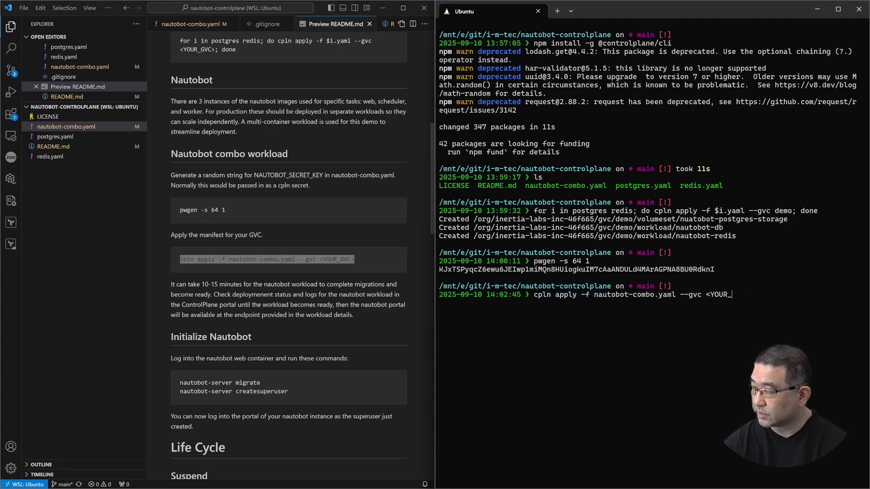
text(demo)
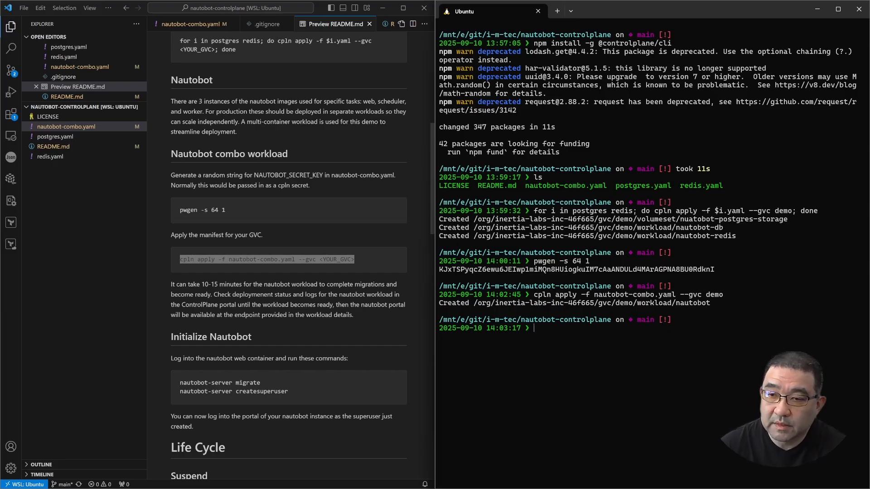
Switch to the Control Plane console, refresh the demo GVC's workload list and open the nautobot workload
drag(0, 14, 0, 37)
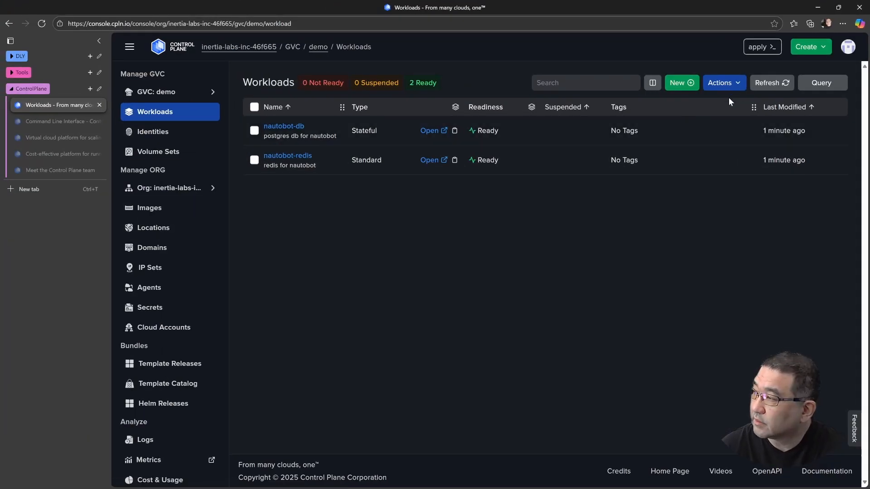
click(771, 83)
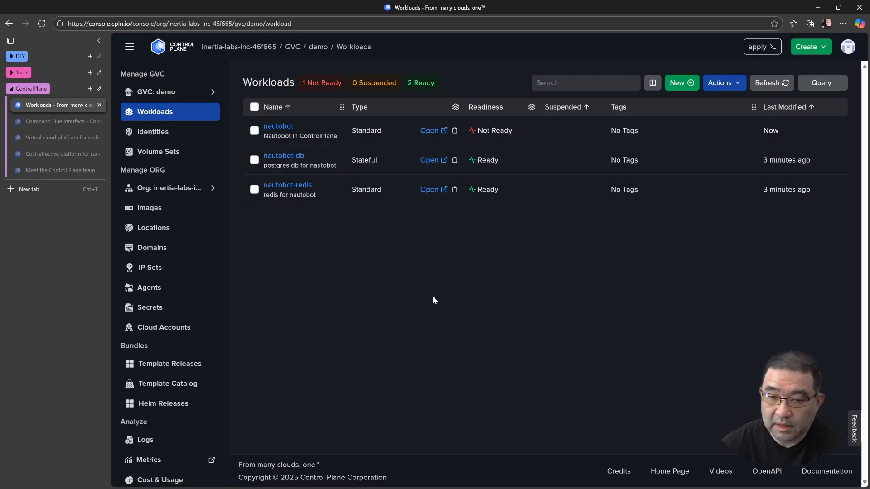
click(278, 125)
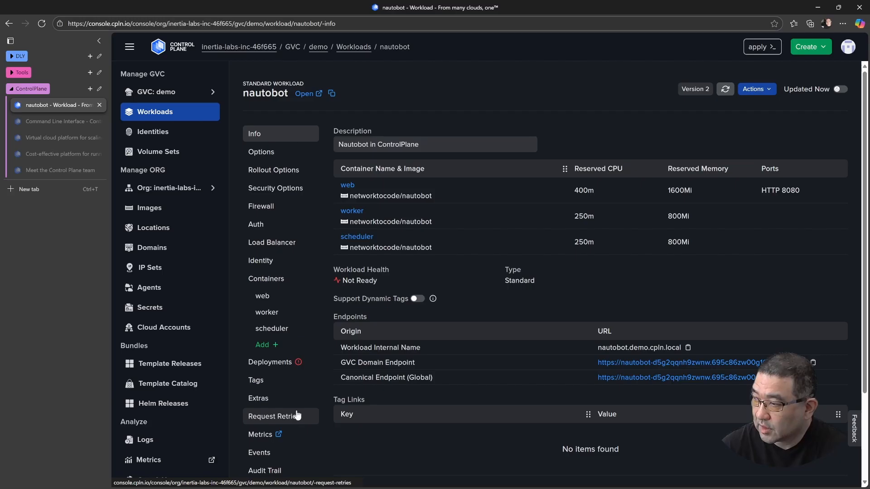
Stream the nautobot workload's live logs for the web container, stop the stream and open its deployments
scroll(295, 414, down, 3)
click(271, 377)
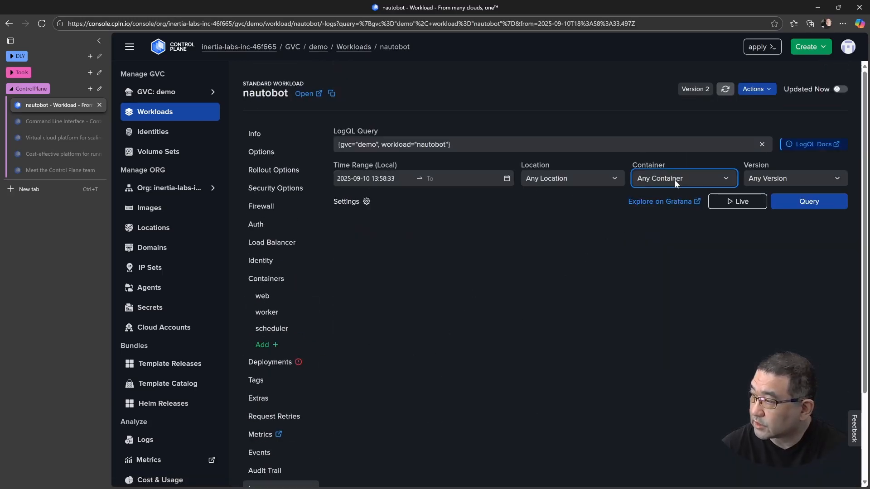
click(675, 180)
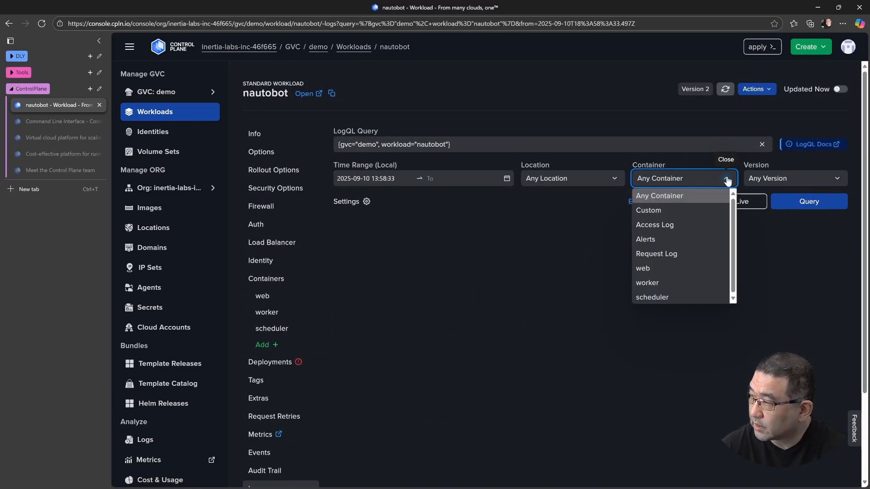
click(692, 269)
click(739, 202)
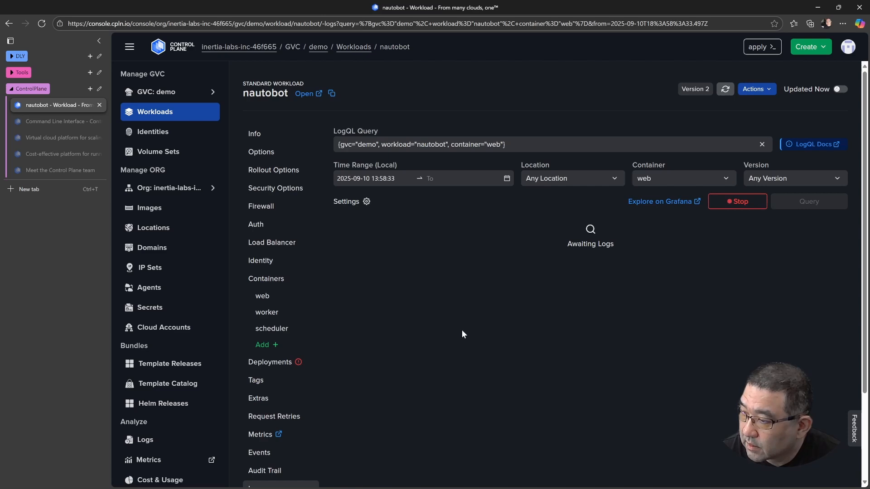
click(711, 203)
click(284, 368)
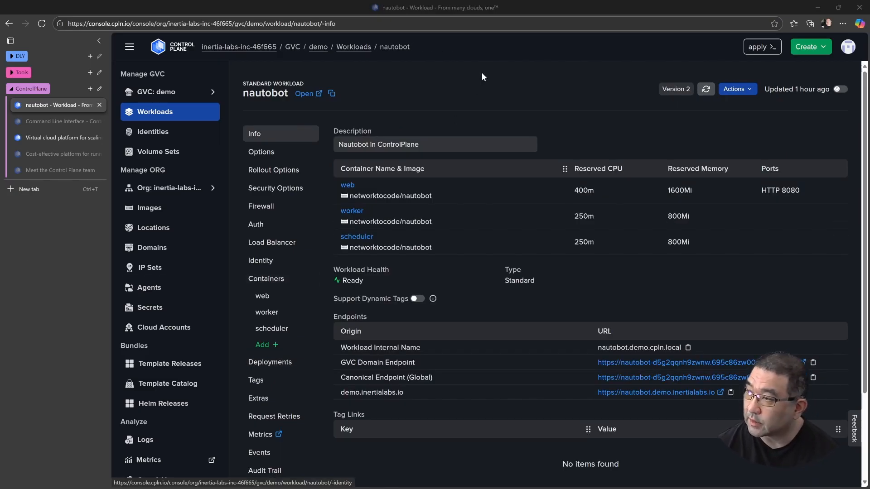
Open the nautobot.demo.inertialabs.io endpoint to check the Nautobot portal, and return to the workload's details
scroll(460, 290, down, 1)
scroll(461, 290, down, 2)
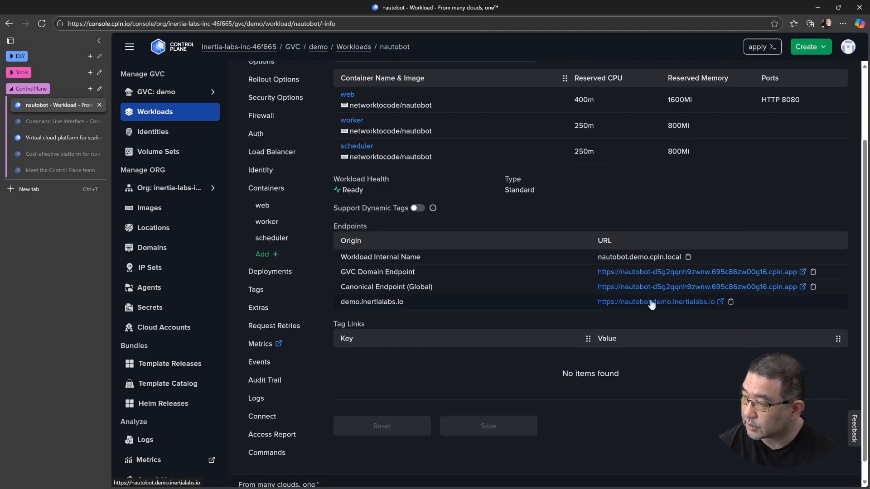
click(651, 302)
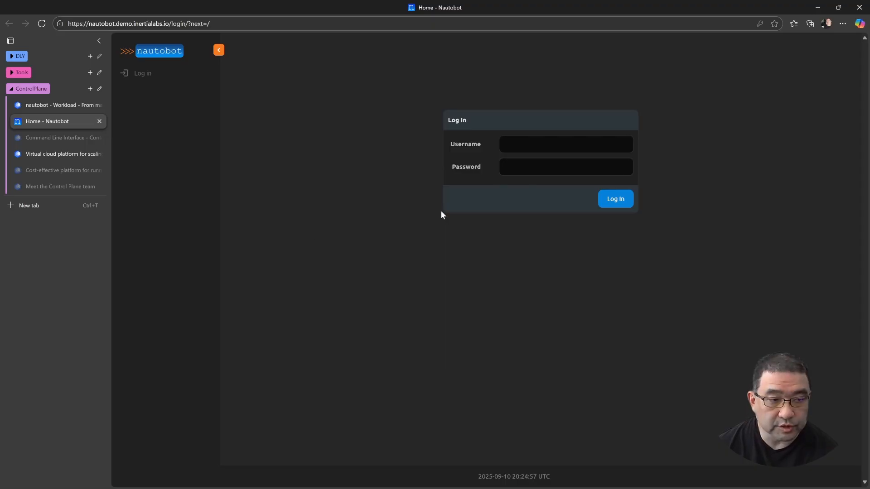
click(47, 104)
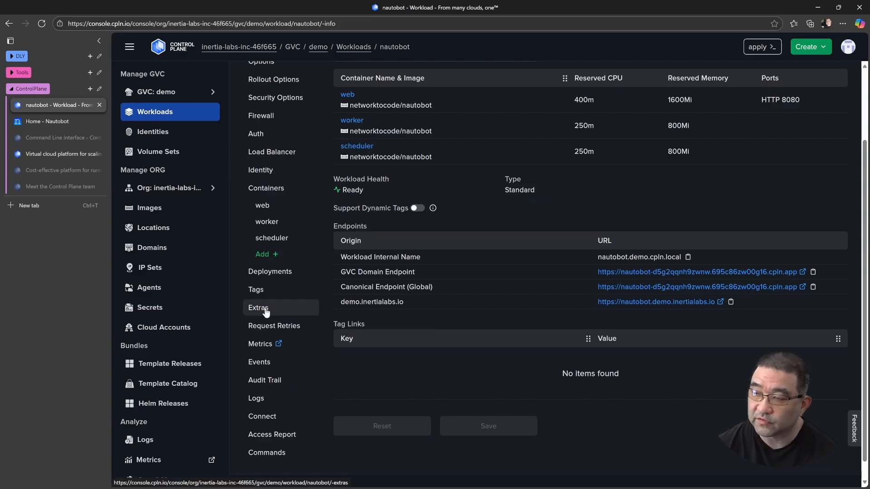
scroll(275, 310, up, 1)
scroll(275, 310, up, 2)
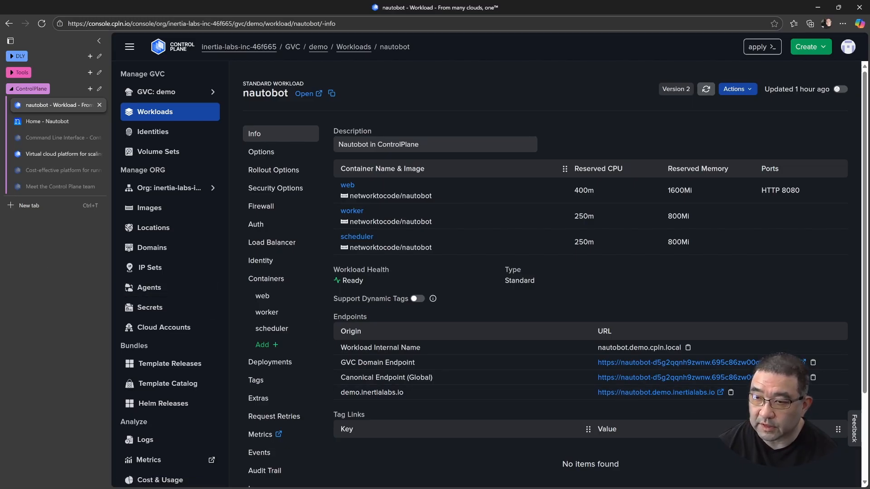
Switch to VS Code and examine the NAUTOBOT_ALLOWED_HOSTS domain in nautobot-combo.yaml
key(alt+Tab)
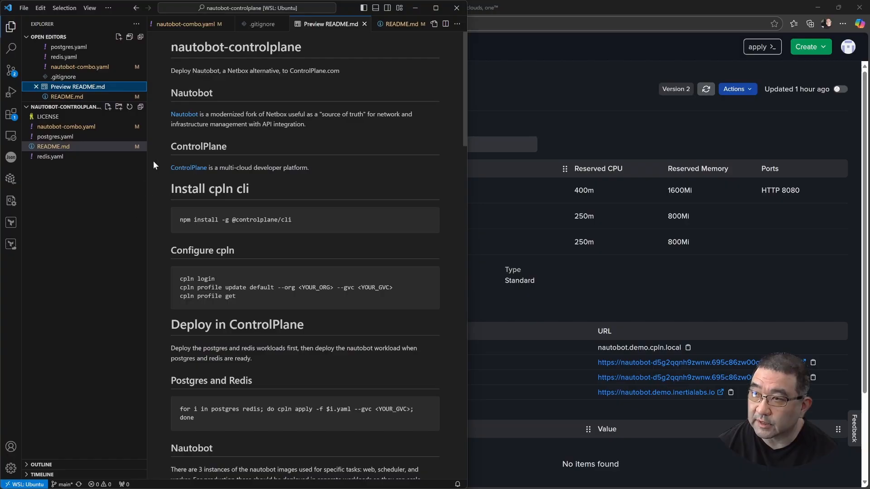
click(174, 27)
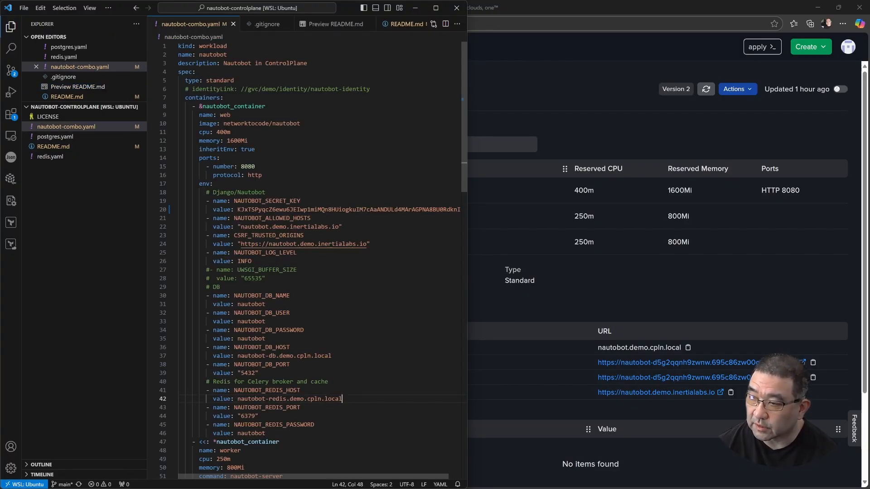
double_click(279, 227)
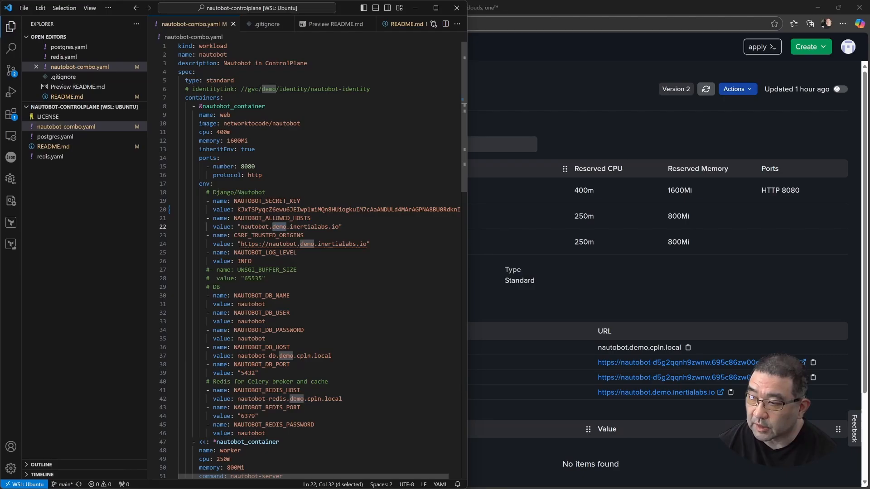
Examine the allowed-hosts domain and the database and Redis host values in nautobot-combo.yaml
click(311, 227)
drag(290, 226, 339, 227)
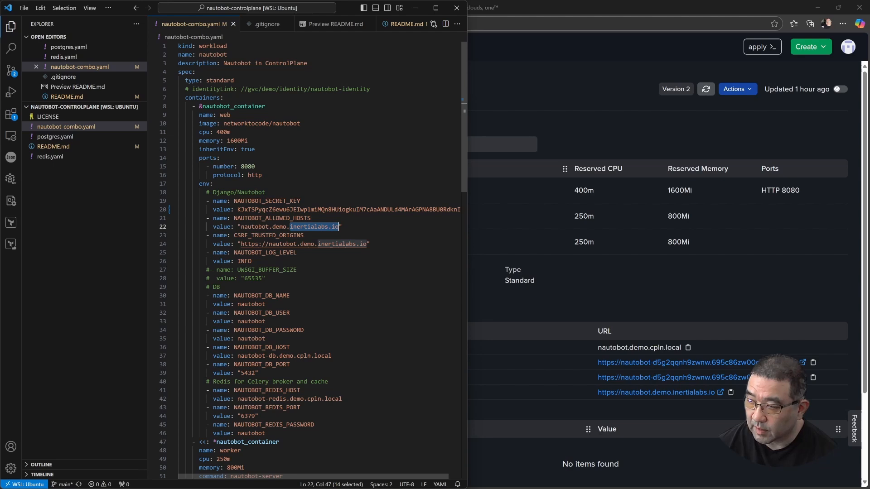
click(290, 296)
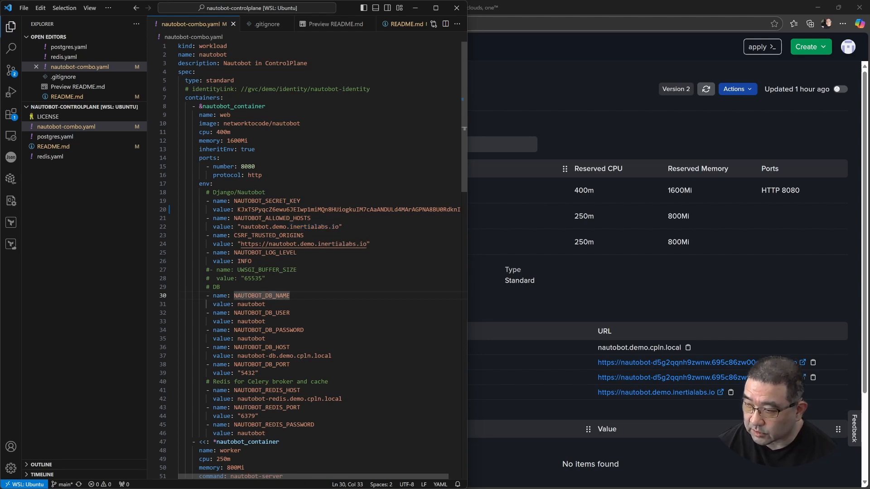
click(265, 347)
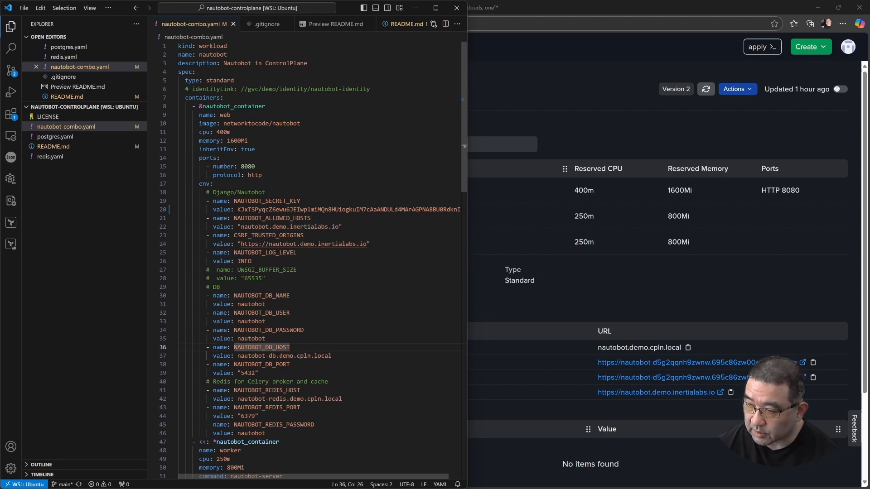
drag(332, 356, 237, 356)
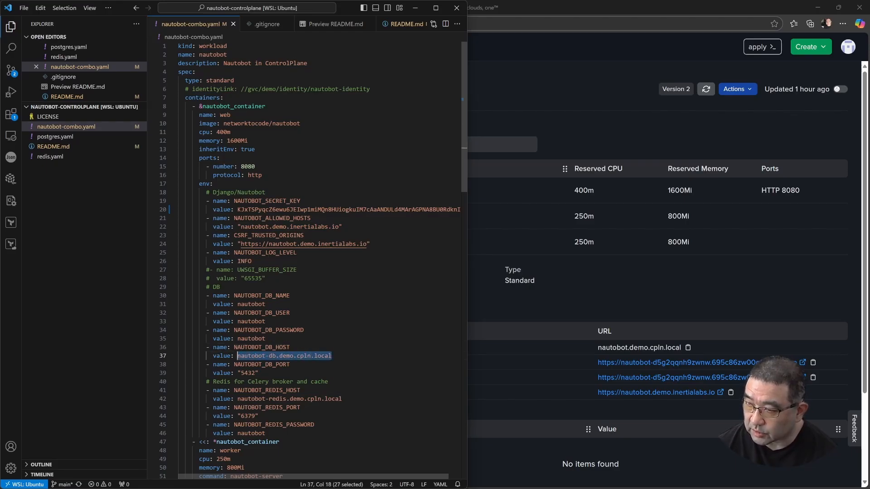
click(342, 399)
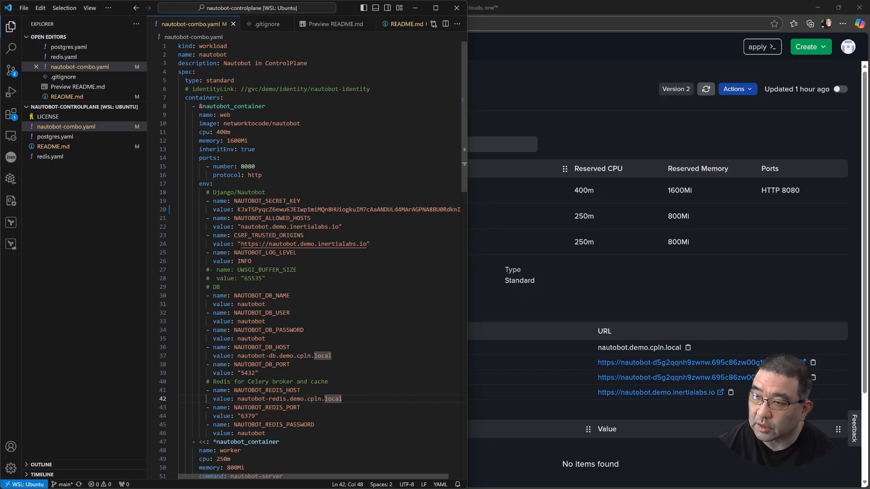
Open the README.md preview and read its Initialize Nautobot section
click(400, 26)
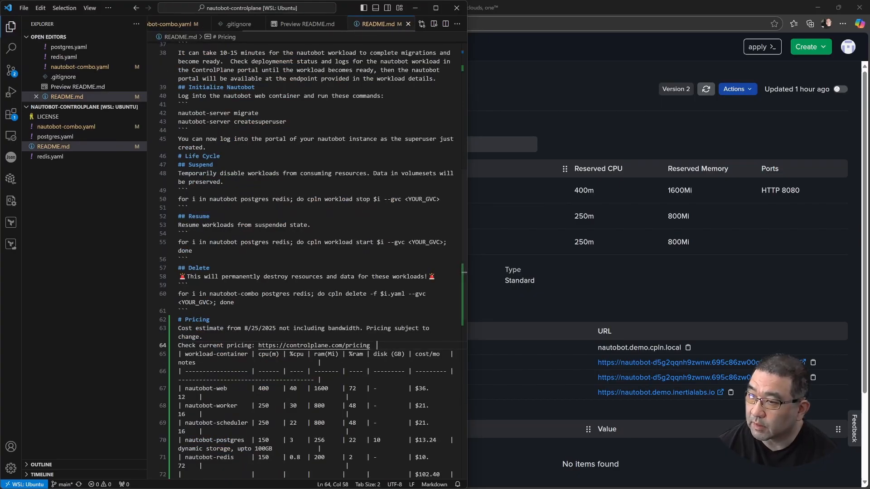
click(306, 26)
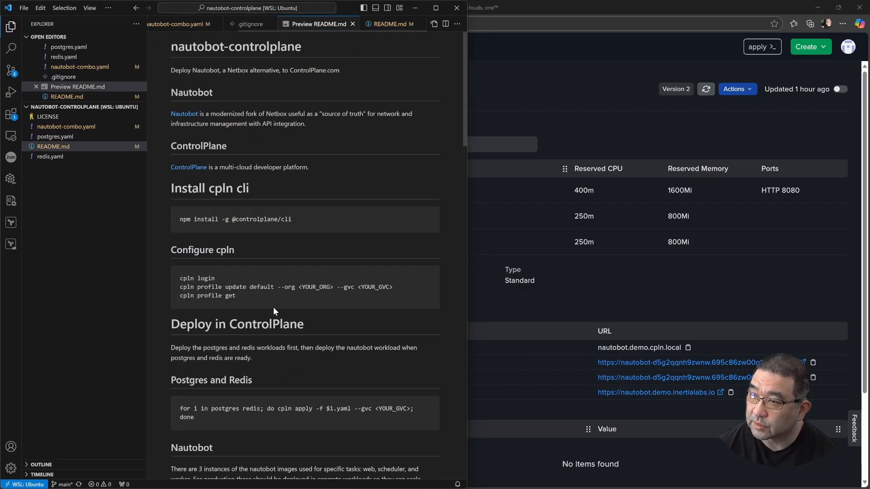
scroll(321, 313, down, 8)
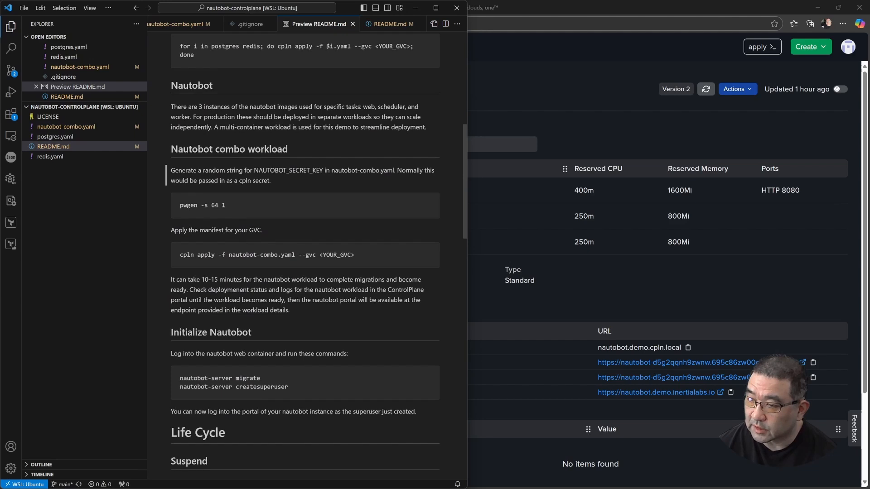
scroll(319, 311, down, 3)
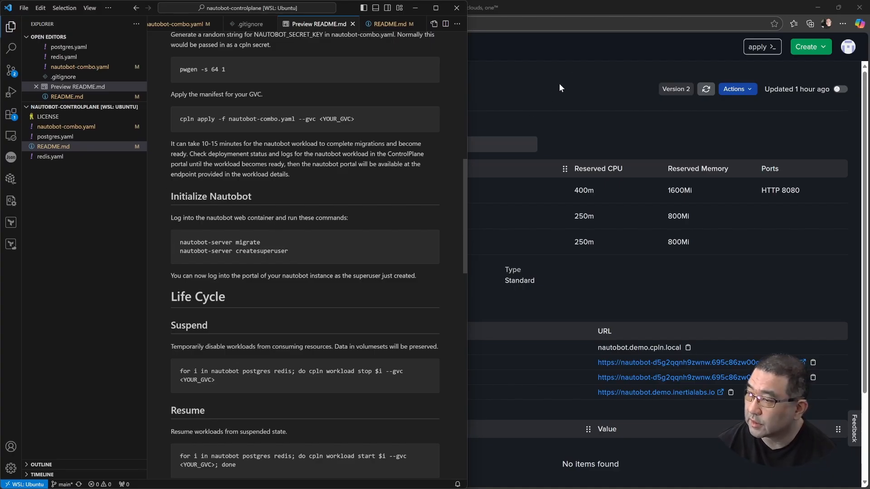
Switch to the Control Plane console and copy the nautobot workload's terminal connect command for the web container with the bash shell
click(582, 50)
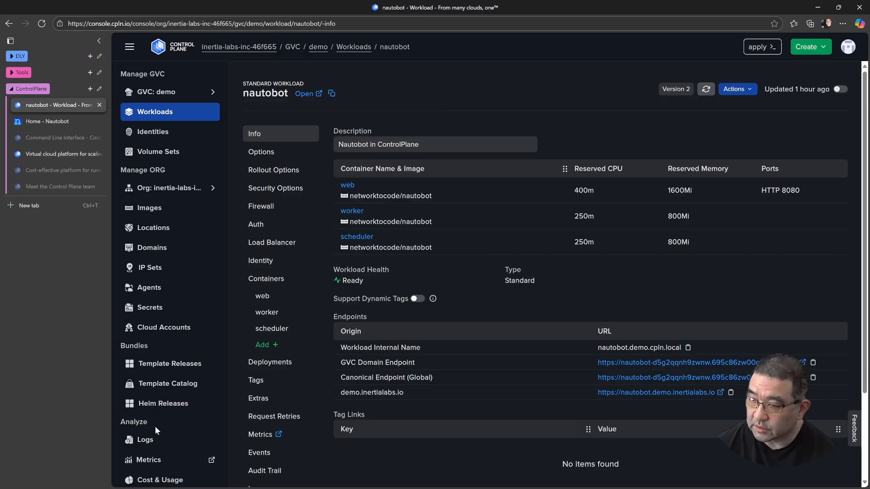
scroll(158, 412, down, 3)
scroll(159, 415, up, 3)
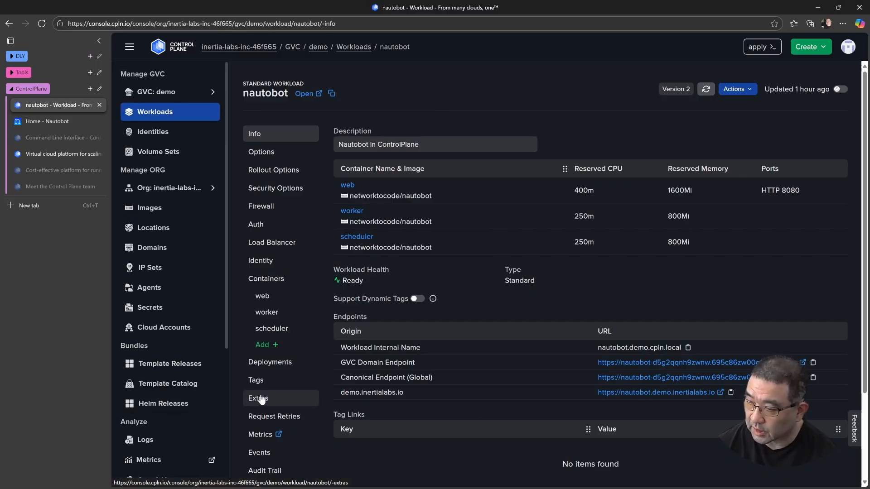
scroll(269, 404, down, 2)
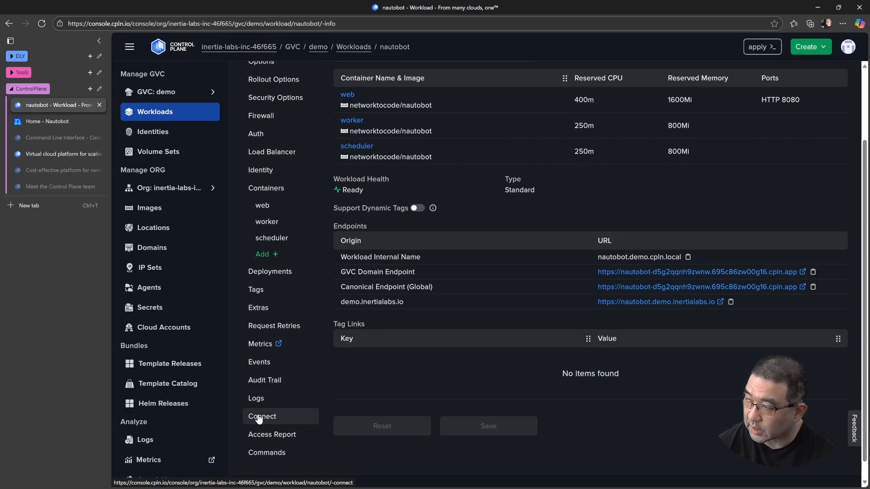
click(263, 416)
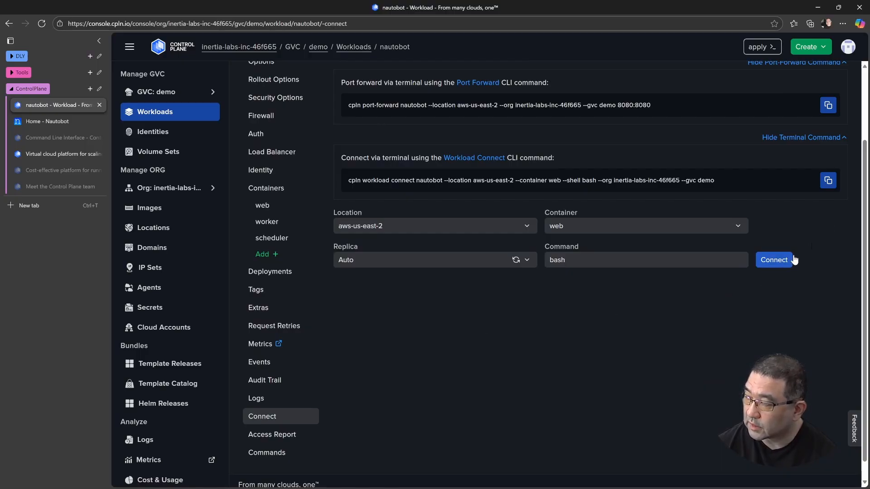
click(829, 181)
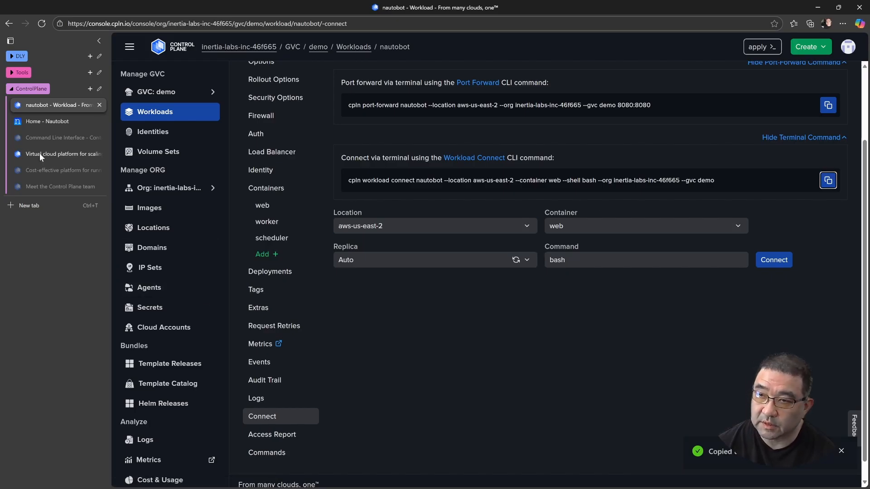
Switch to the Ubuntu terminal and run the copied cpln workload connect command for nautobot's web container
key(alt+Tab)
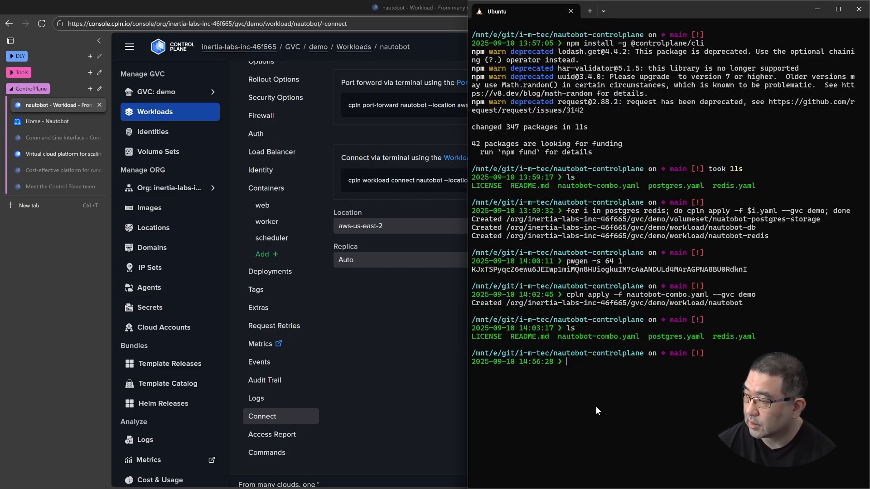
key(ctrl+v)
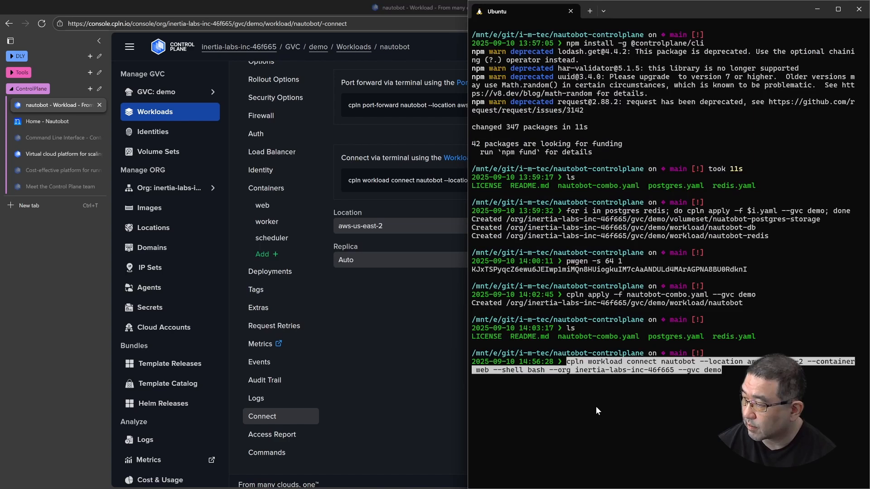
key(Return)
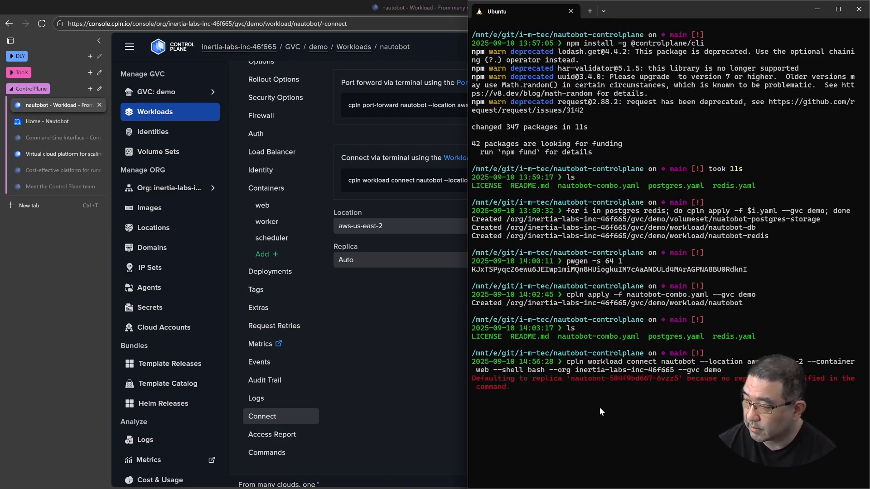
Return to the Control Plane console to look at the browser-based connection's command setting, and minimize the browser
click(388, 395)
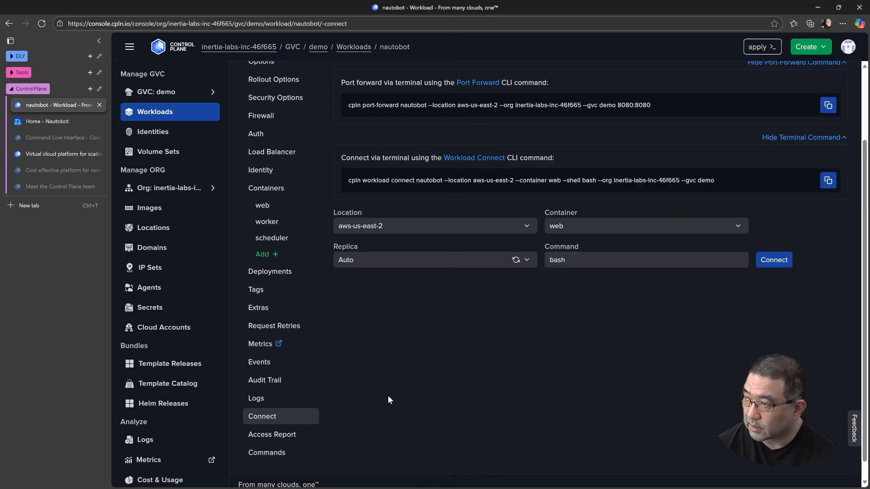
click(625, 260)
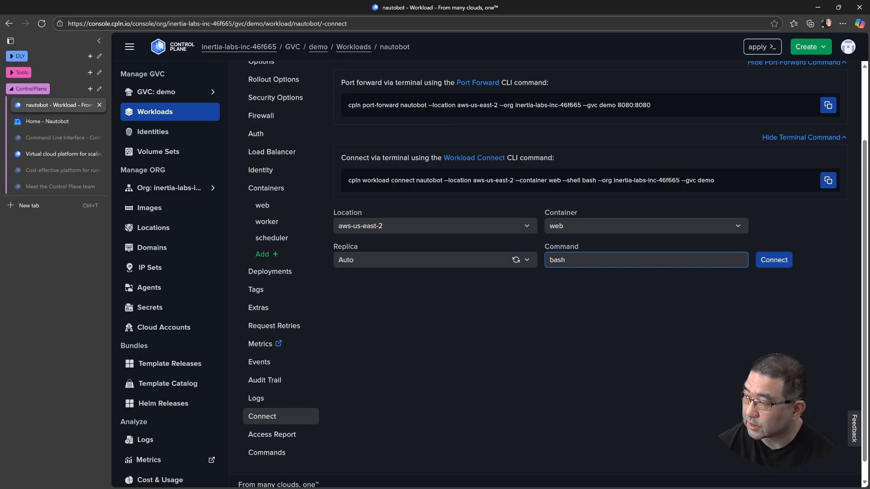
click(596, 312)
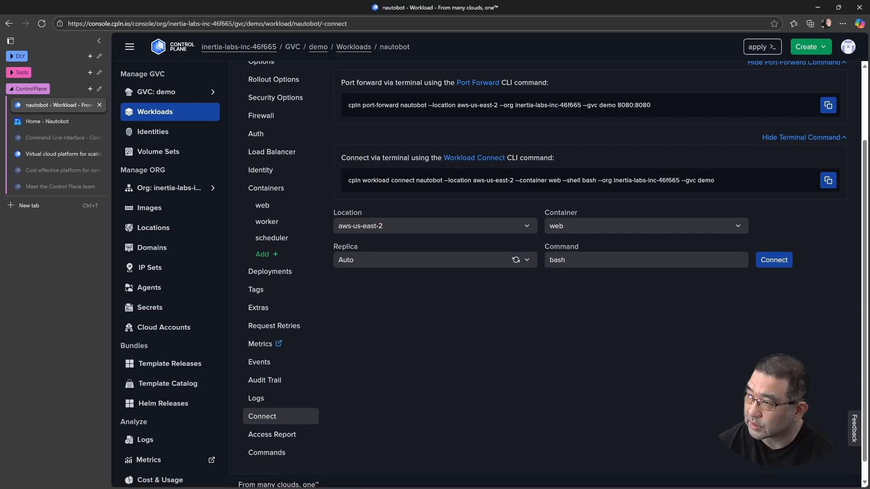
click(813, 8)
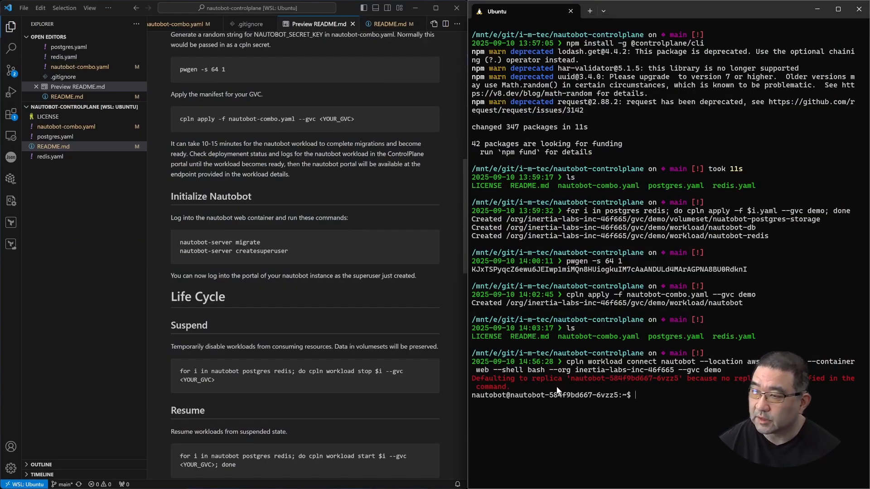
drag(263, 242, 180, 246)
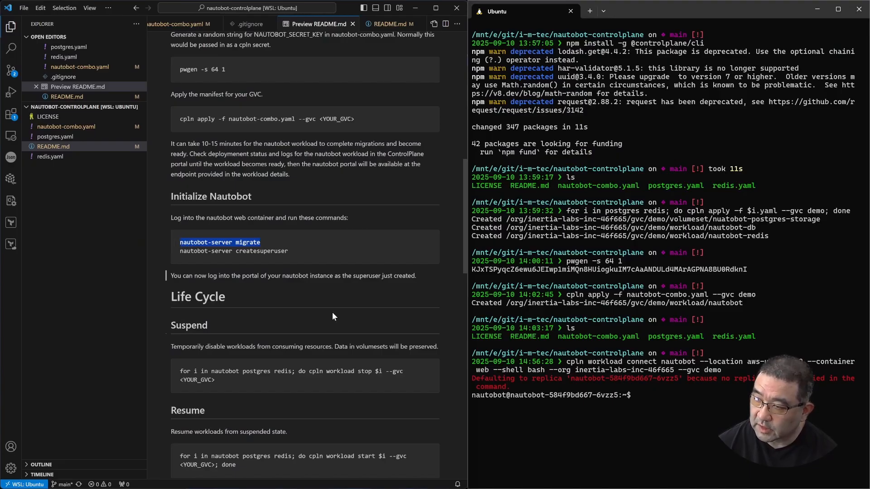
right_click(616, 422)
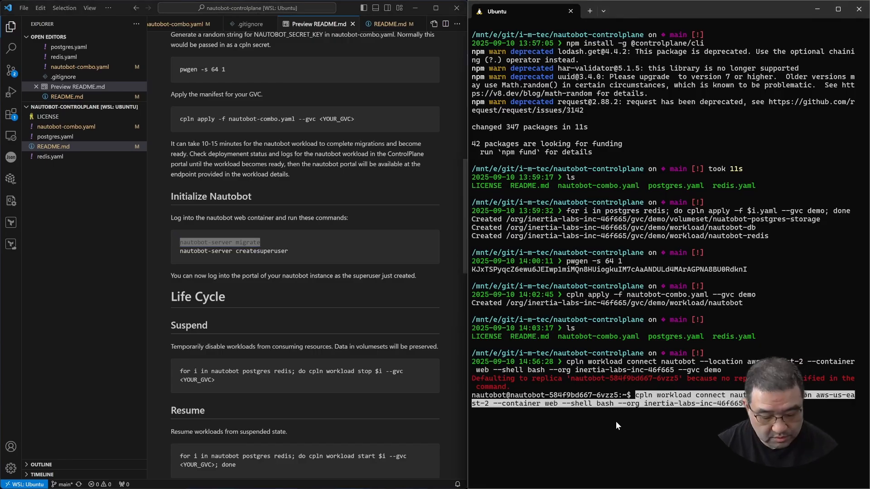
key(ctrl+c)
Copy nautobot-server migrate from the README preview and run it in the web container's shell
drag(295, 242, 178, 238)
key(ctrl+c)
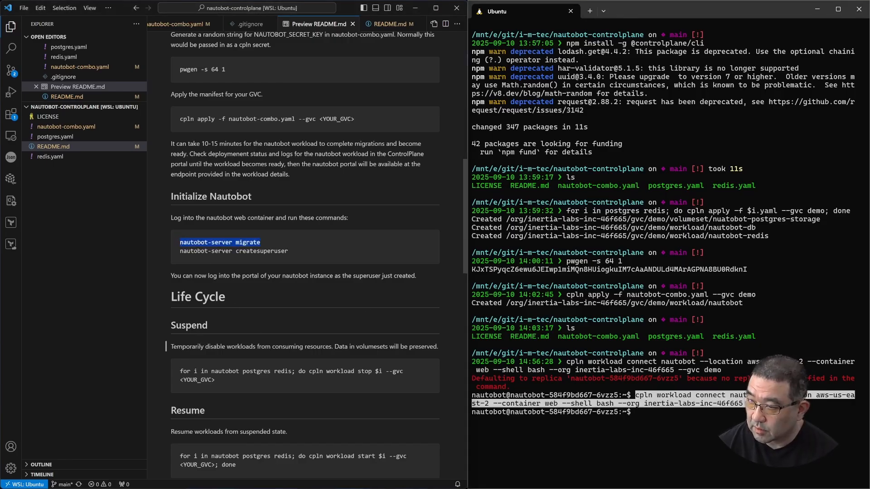
right_click(589, 433)
key(Return)
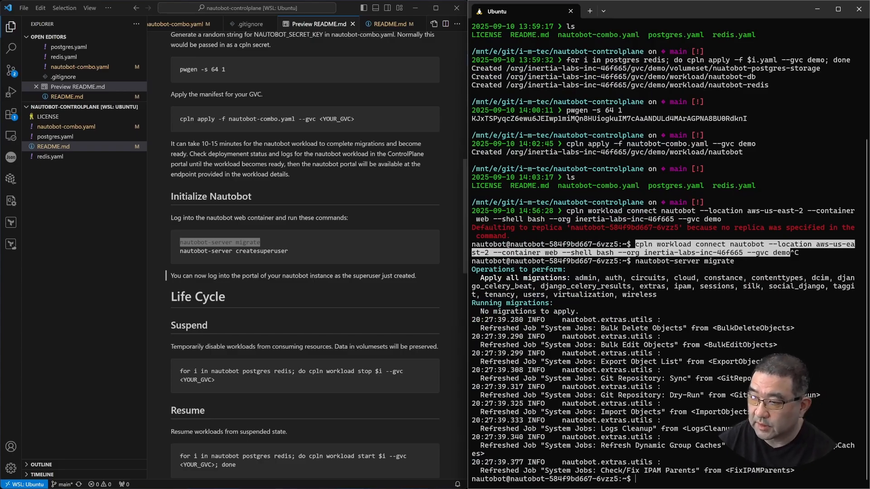
Copy nautobot-server createsuperuser from the README preview and run it in the web container's shell
click(313, 260)
drag(302, 251, 180, 252)
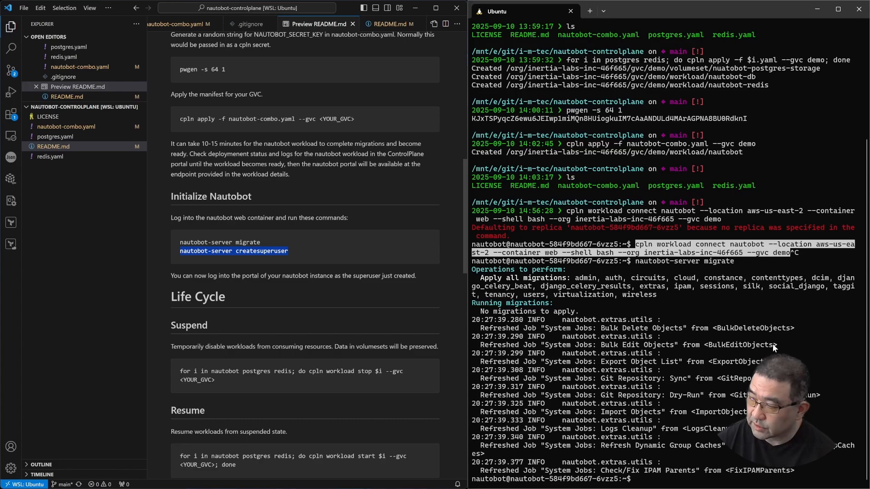
right_click(724, 313)
key(Return)
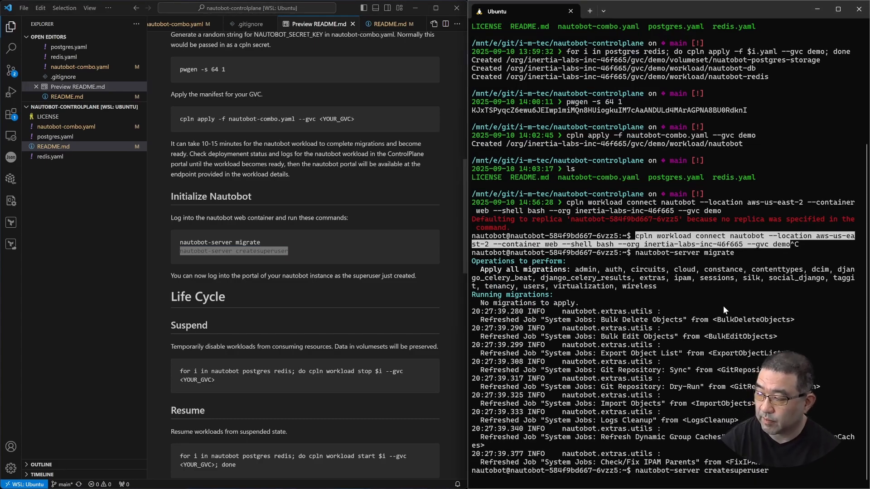
Create the superuser with username nautobot, entering the account's e-mail address and entering and confirming its password
text(na)
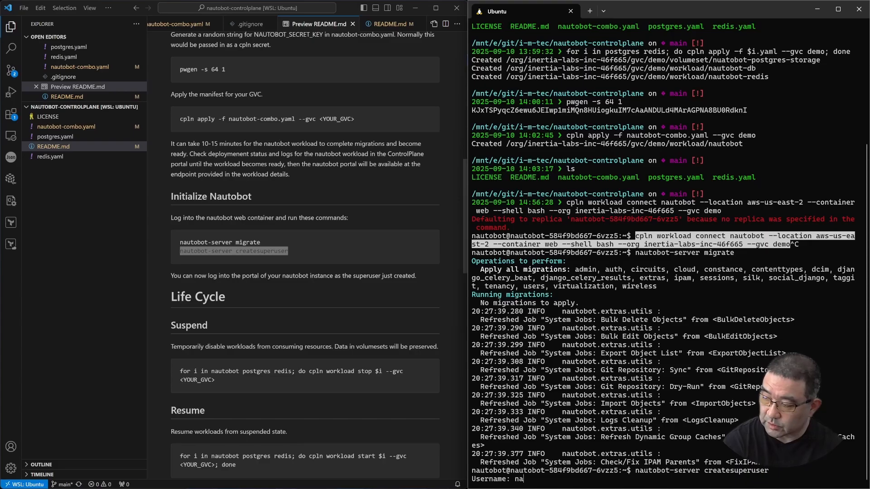
text(utobot)
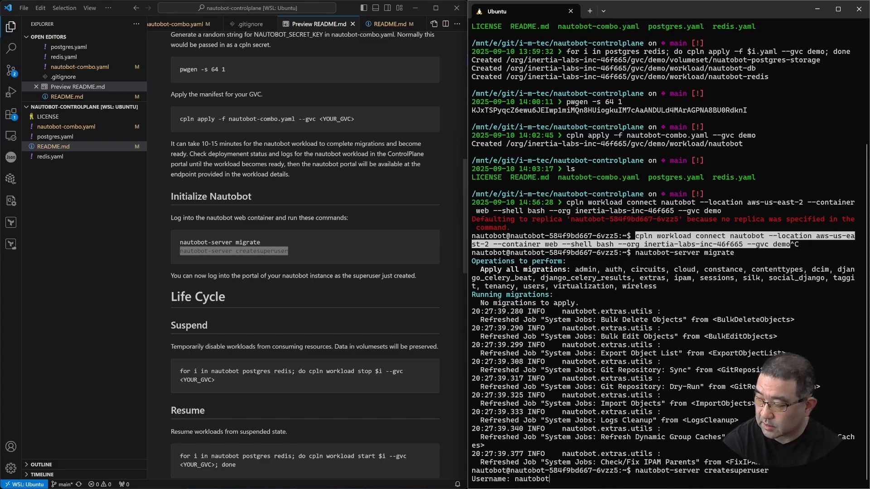
key(Return)
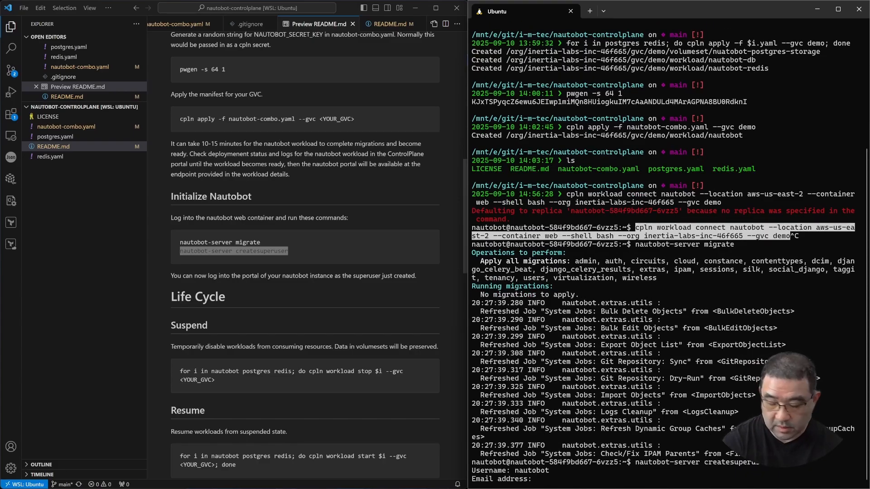
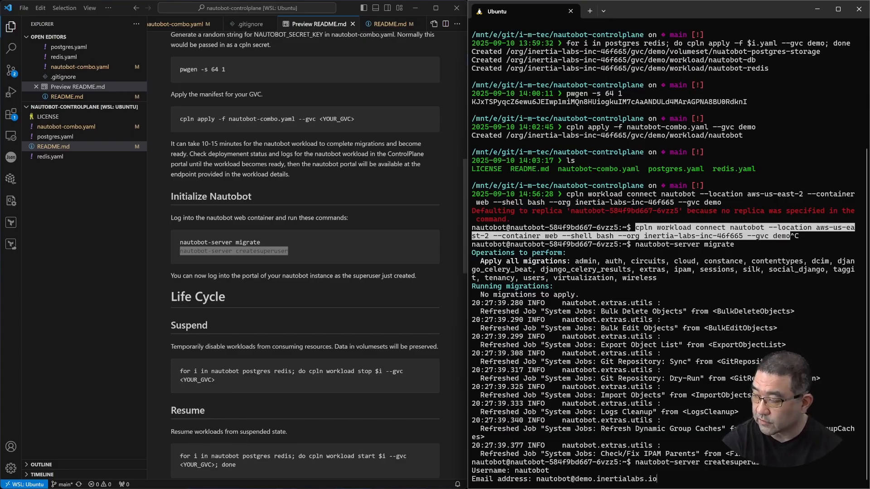
key(Return)
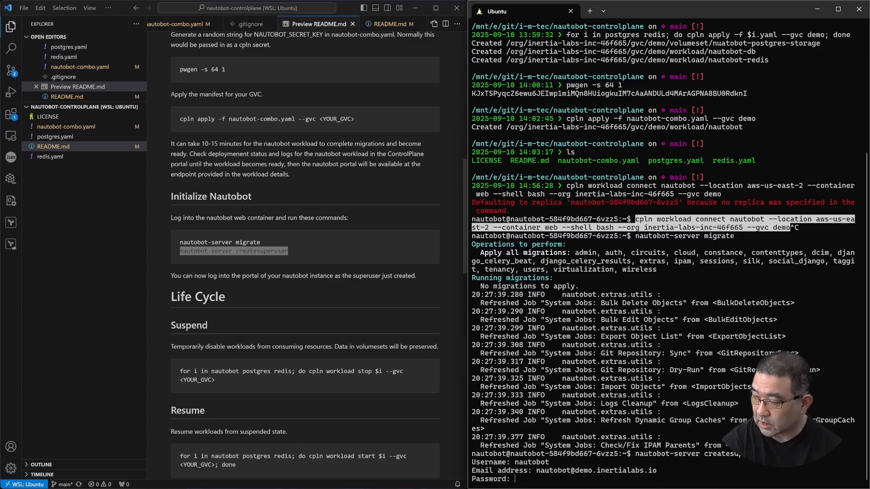
key(Return)
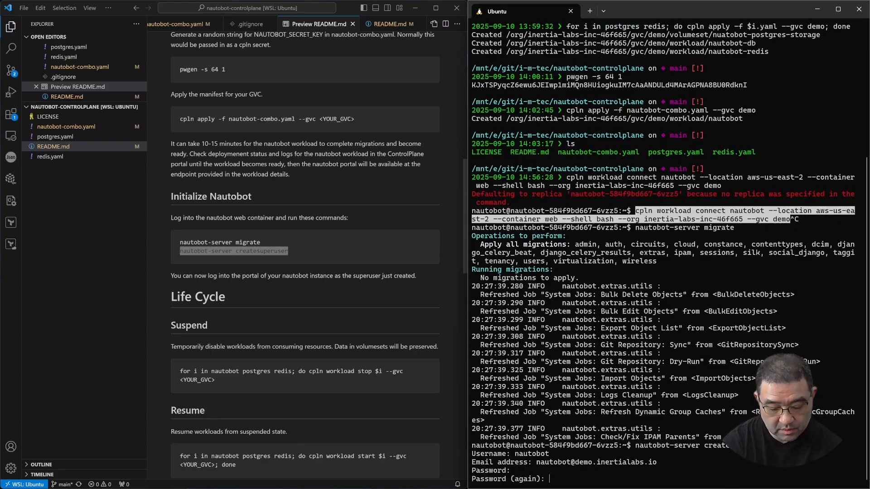
key(Return)
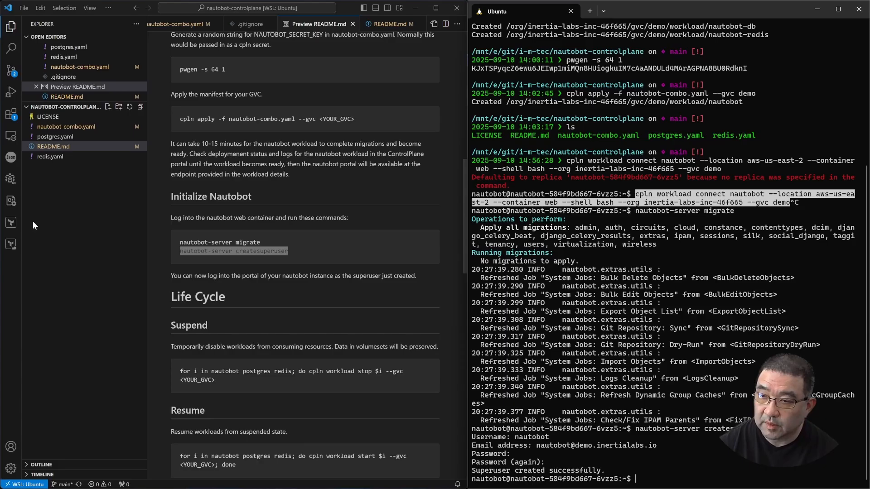
Switch to the Nautobot home page in the browser and dismiss the offer to save the login password
key(alt+Tab)
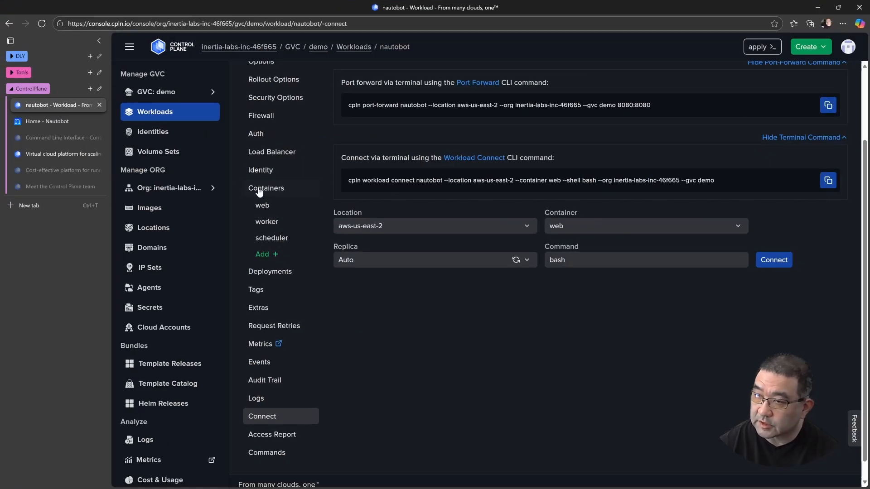
click(72, 121)
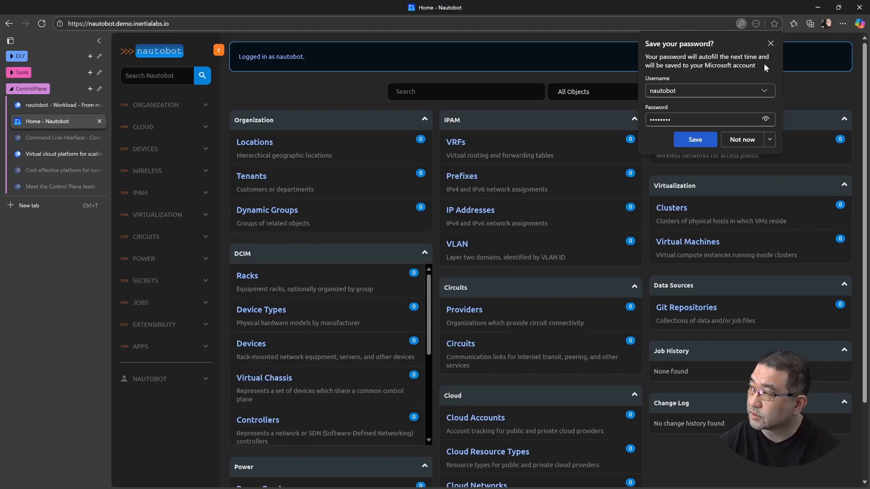
click(771, 43)
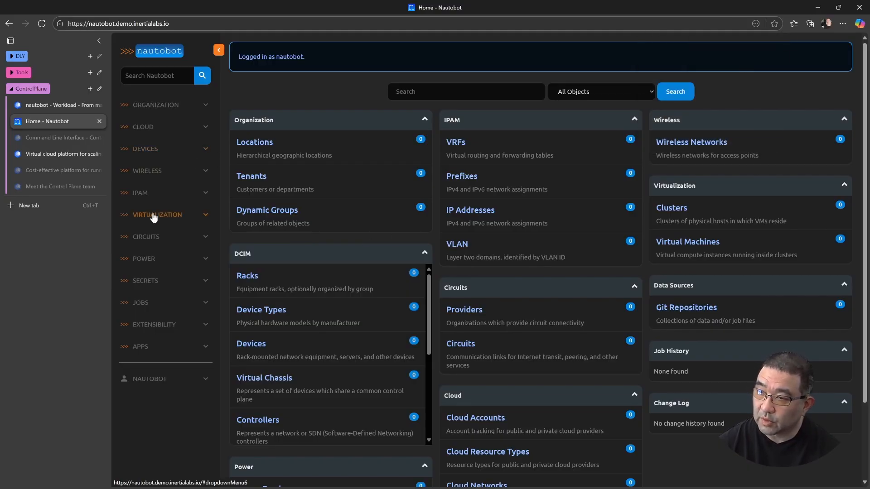
Open the form for a new location in Nautobot and check which location types it offers
click(162, 105)
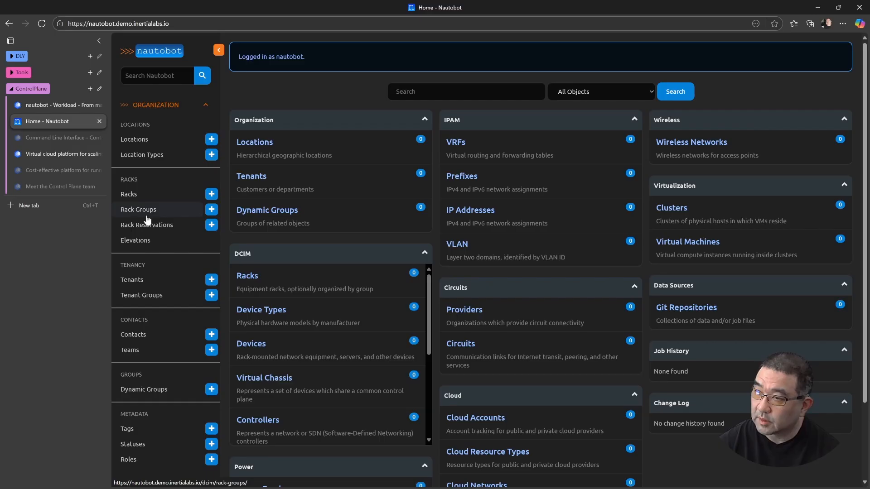
click(141, 140)
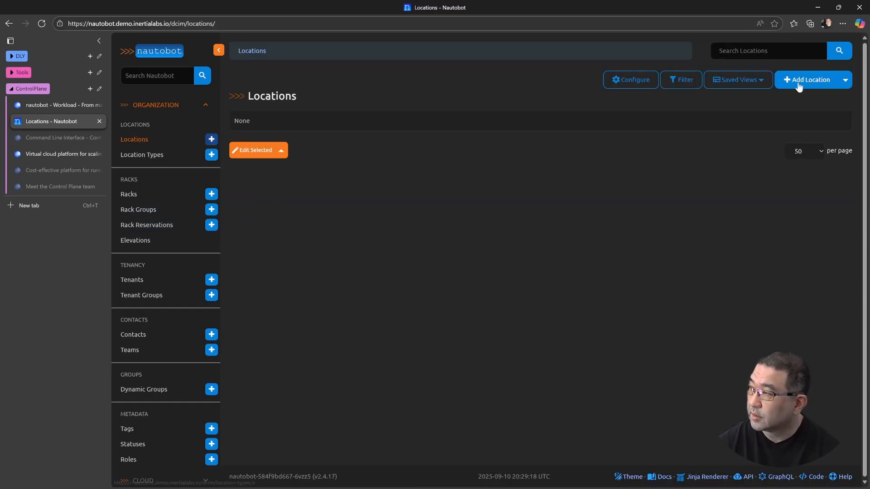
click(805, 80)
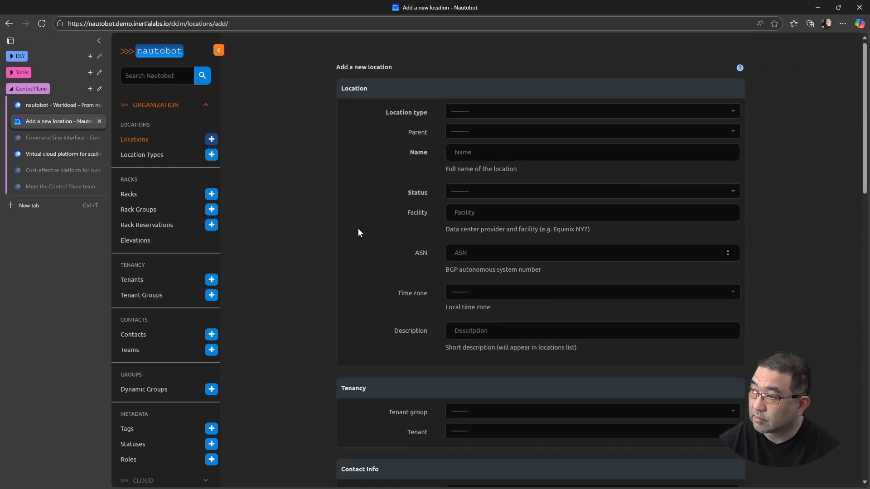
click(472, 113)
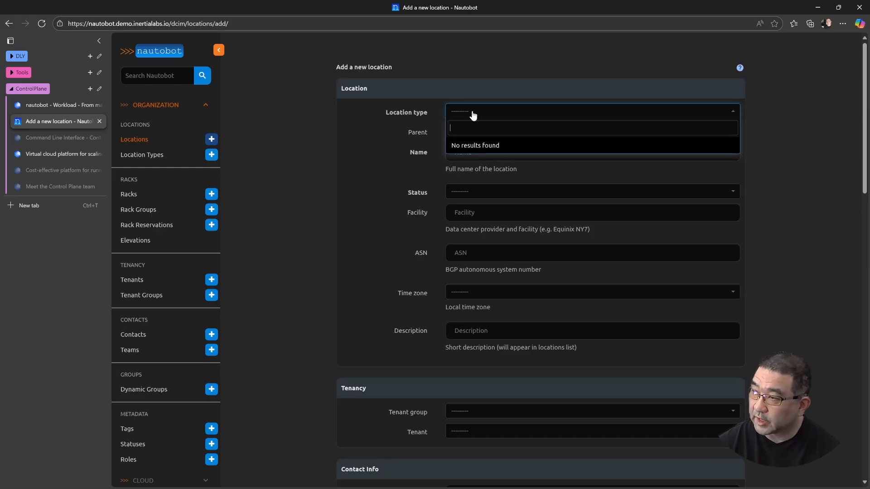
click(270, 173)
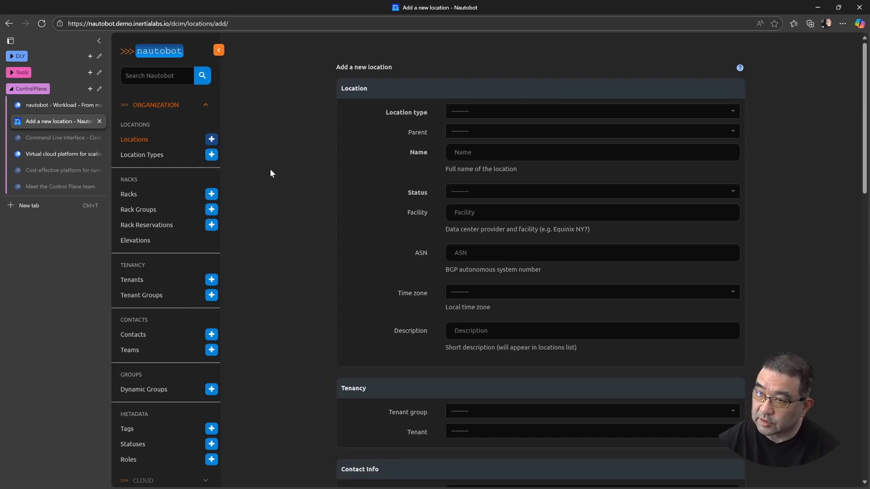
Create a location type named region with the description "Region of Sites", and continue with another blank location type form
click(188, 158)
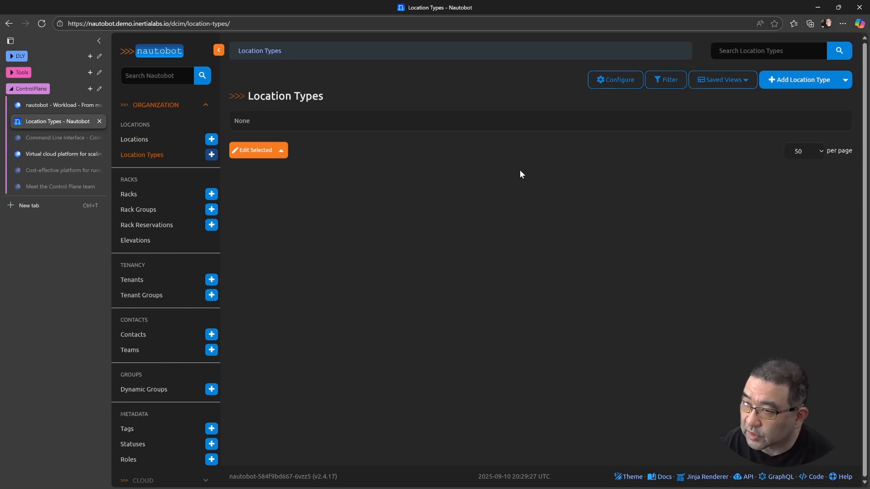
click(784, 80)
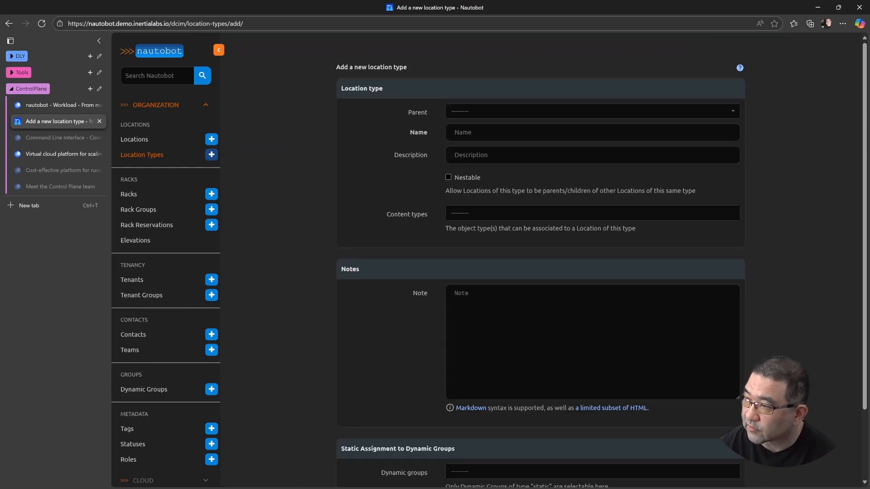
click(518, 113)
click(358, 147)
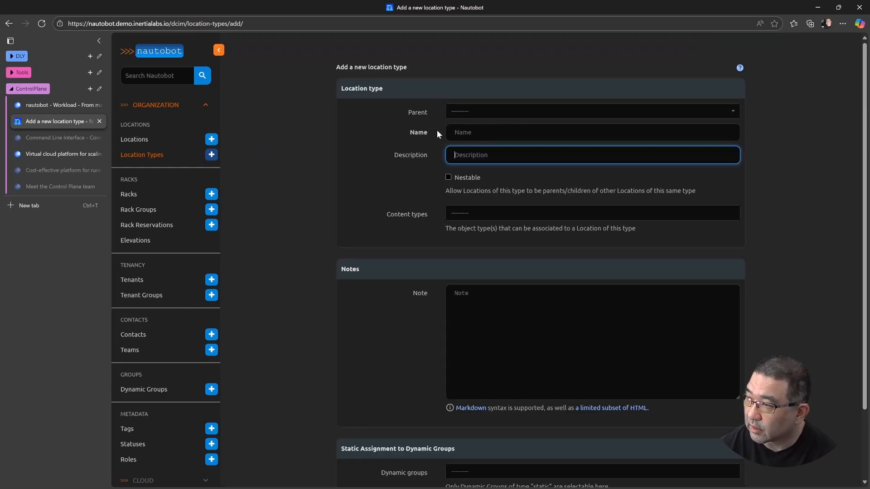
click(455, 132)
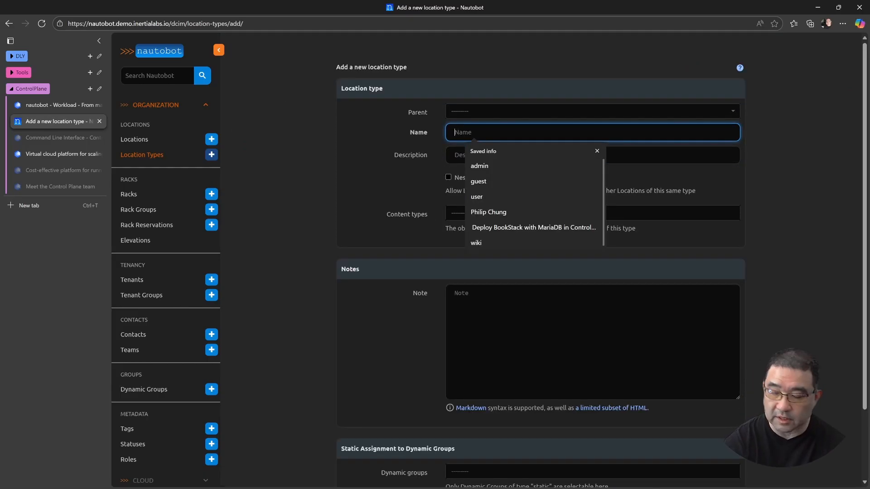
text(region)
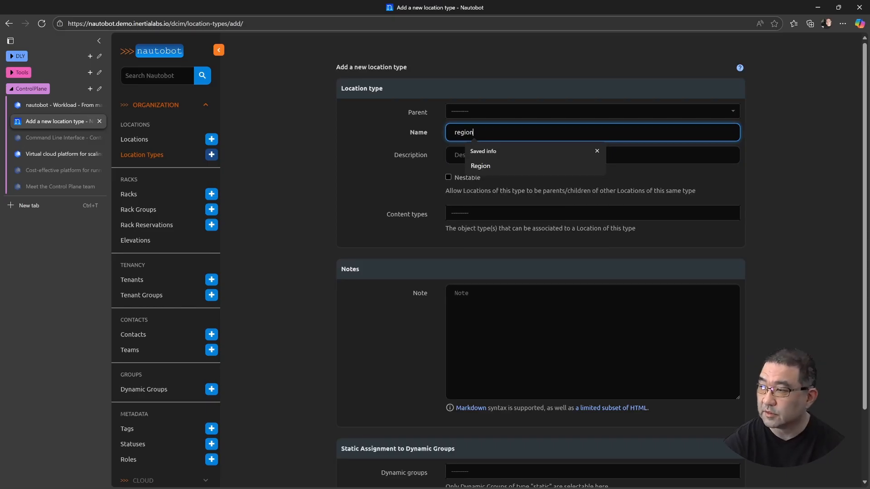
key(Tab)
text(Region of)
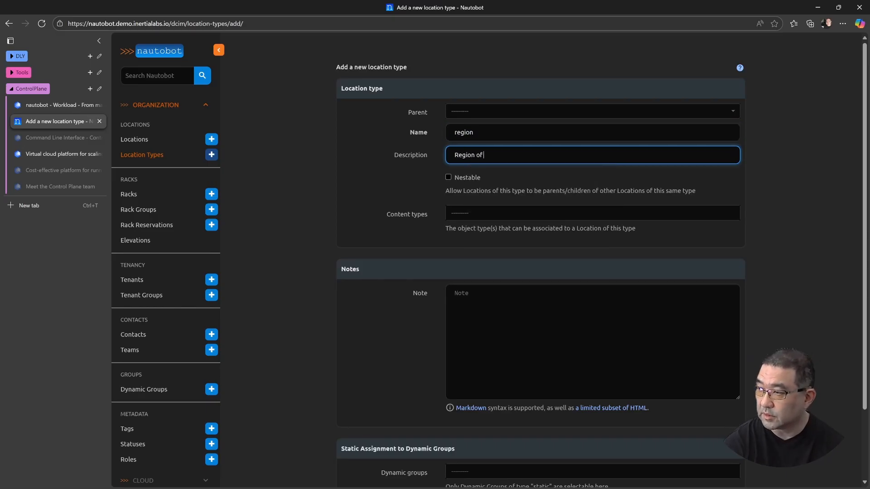
text( Sites)
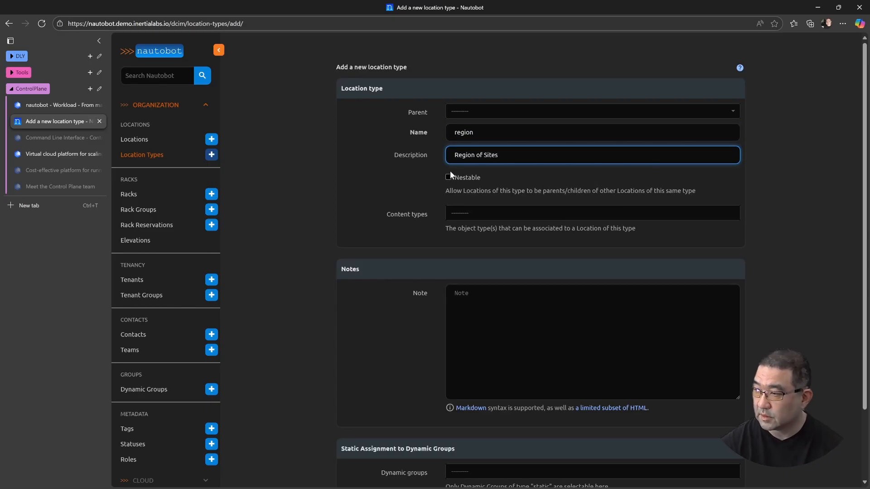
click(472, 342)
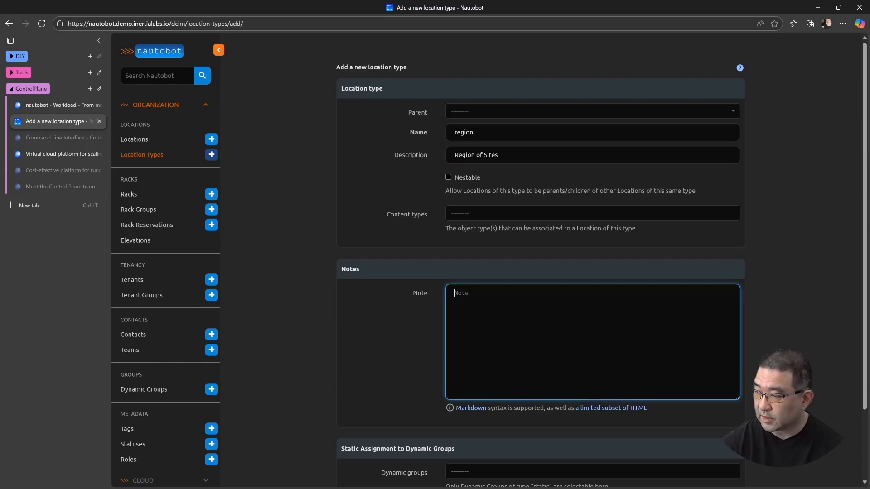
scroll(426, 350, down, 2)
click(662, 442)
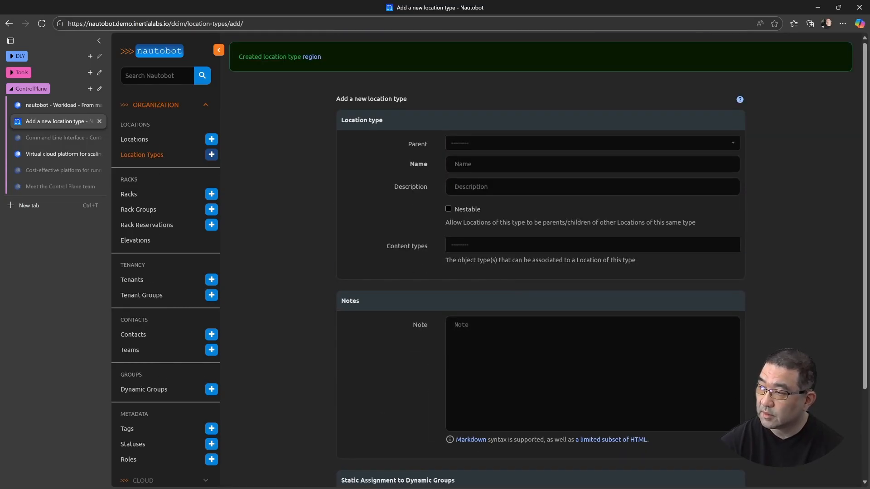
Create a location type named site under parent region with the description "Site for datacenters", and continue with another blank form
click(478, 143)
click(460, 177)
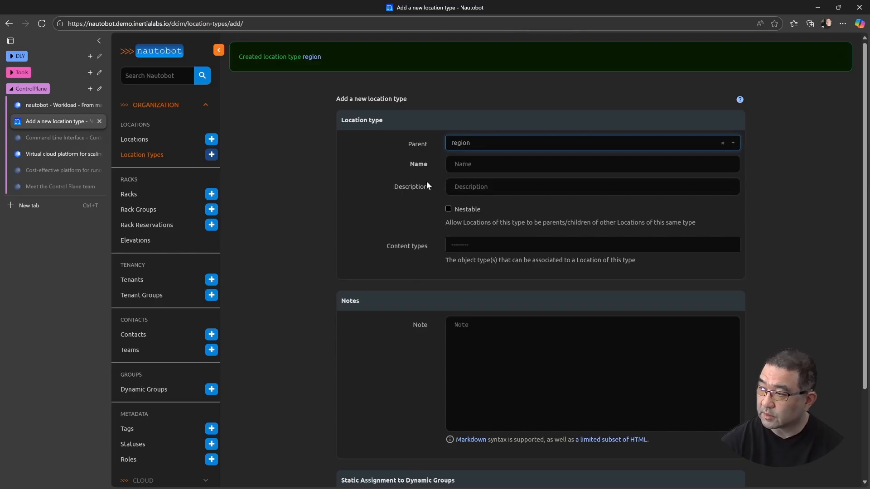
key(Tab)
text(site)
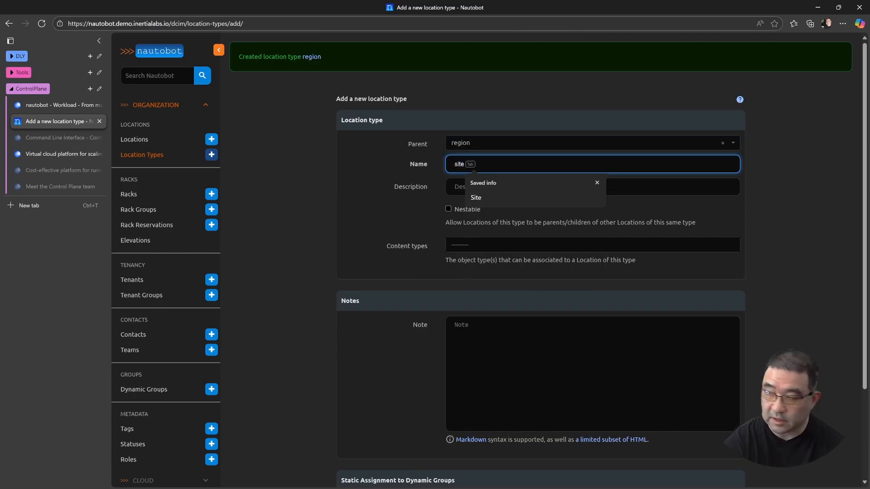
key(Tab)
text(Site for data)
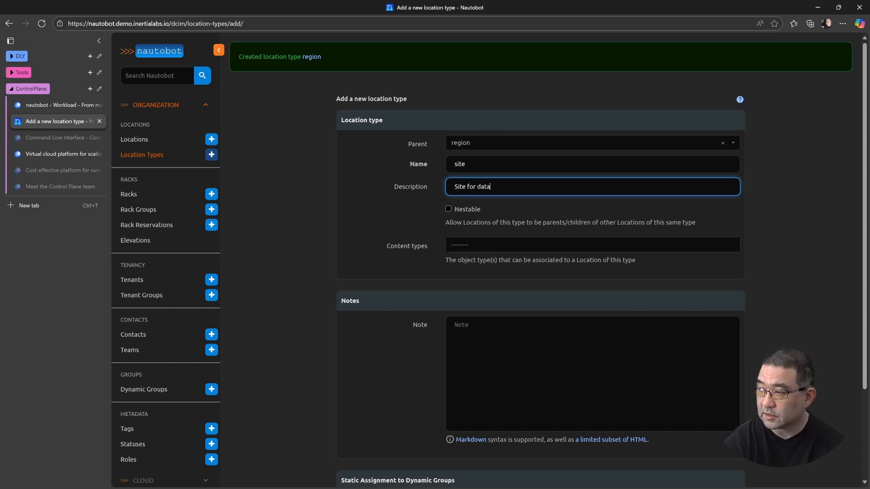
text(centers)
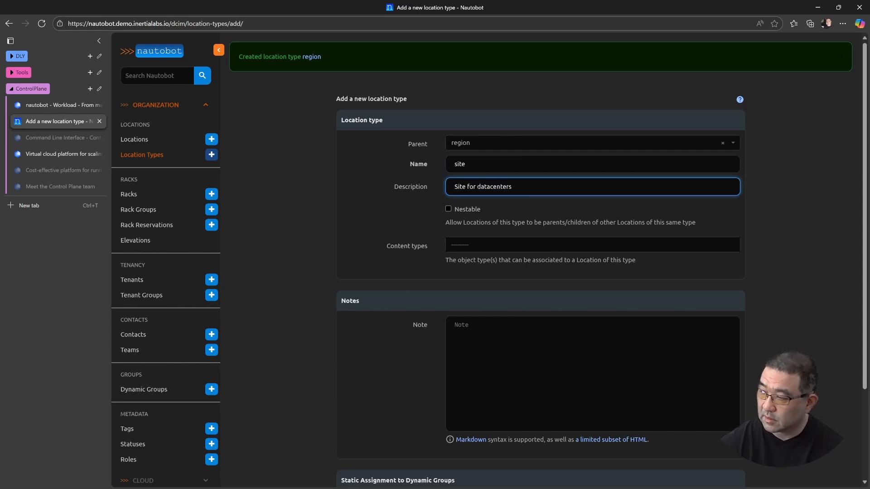
scroll(386, 387, down, 3)
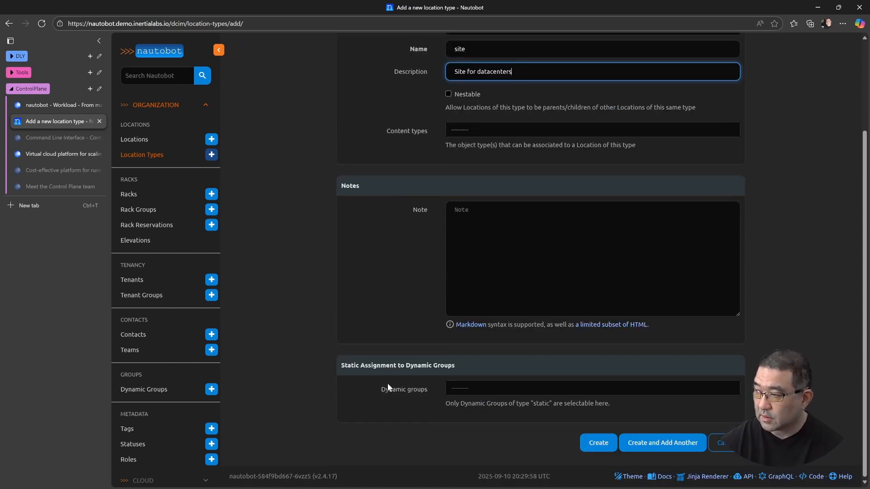
click(661, 443)
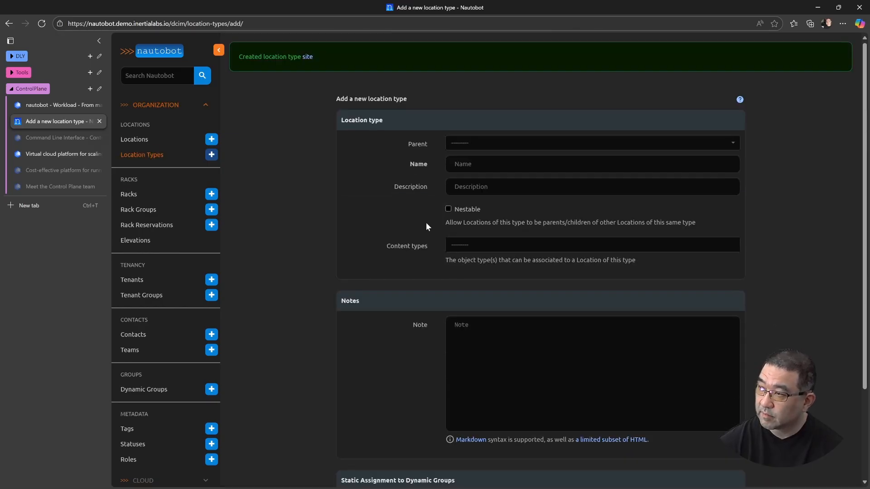
Set the new location type's parent to region → site and its name to datacenter
click(494, 146)
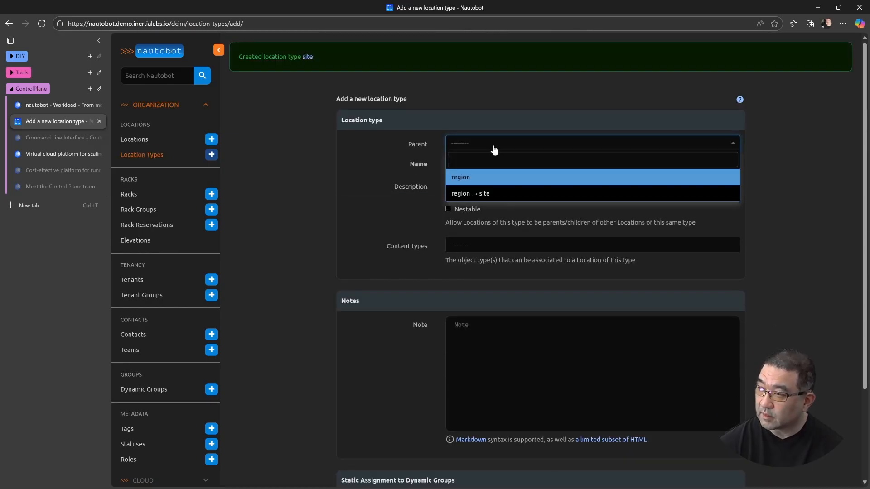
click(471, 194)
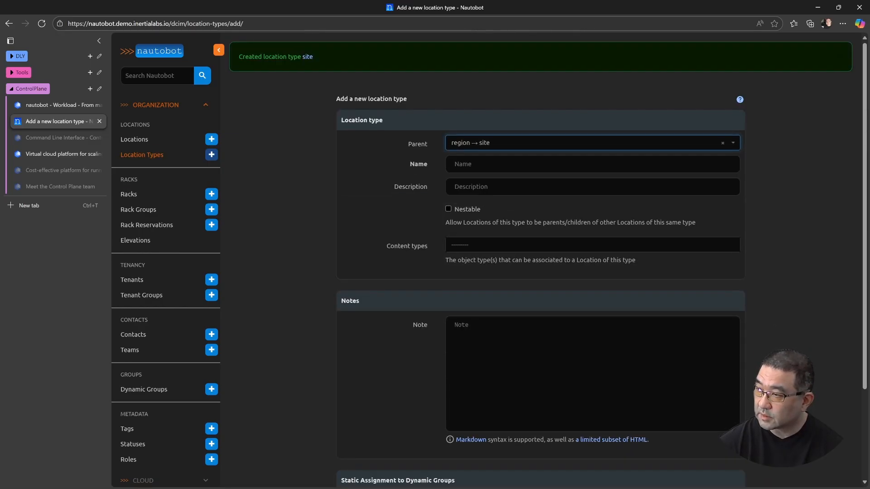
key(Tab)
text(datacentertner)
key(Tab)
text(D)
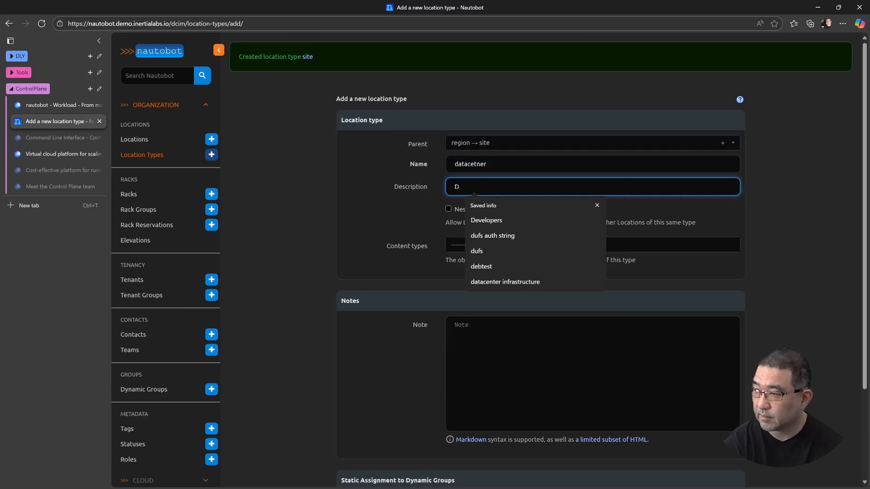
key(shift+Tab)
text(data)
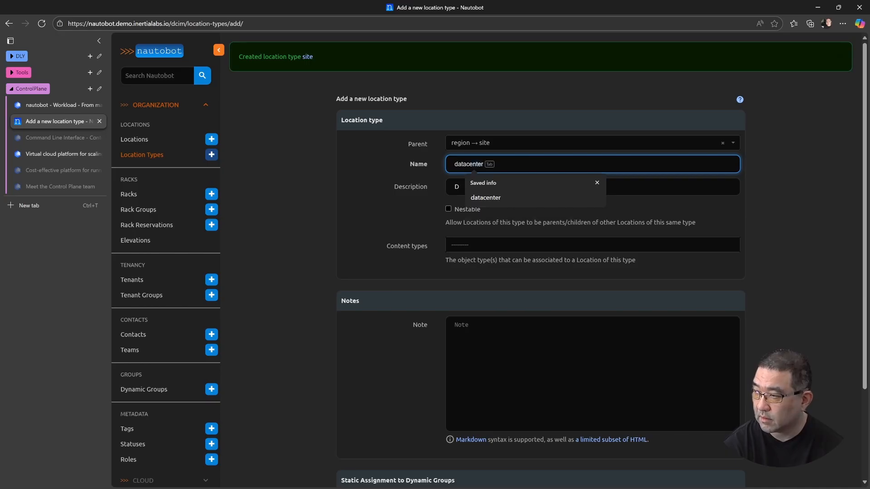
Describe the datacenter location type as "datacenter infrastructure", make it nestable, and create it
key(Tab)
text(D)
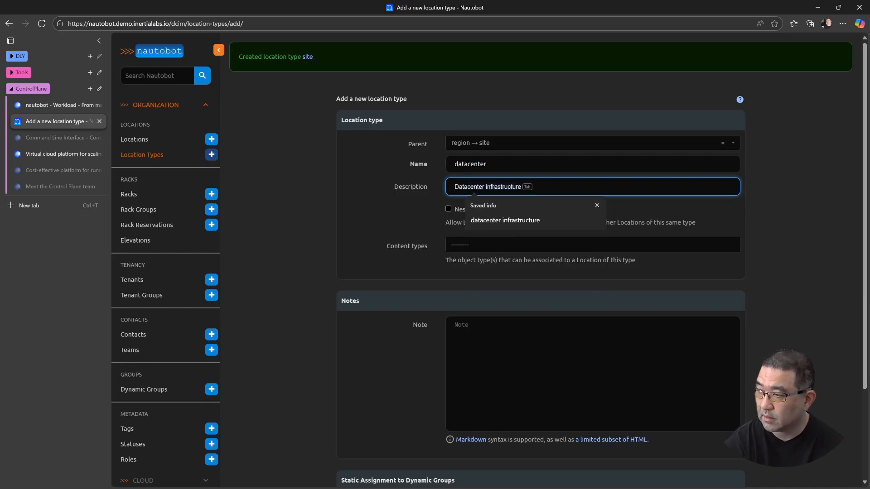
text(atacetner)
key(BackSpace)
key(BackSpace)
key(BackSpace)
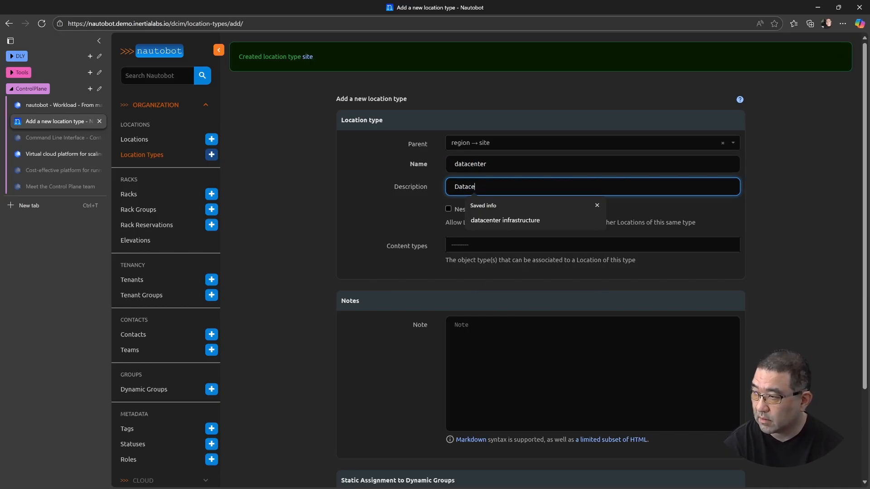
text(nter infrastructure)
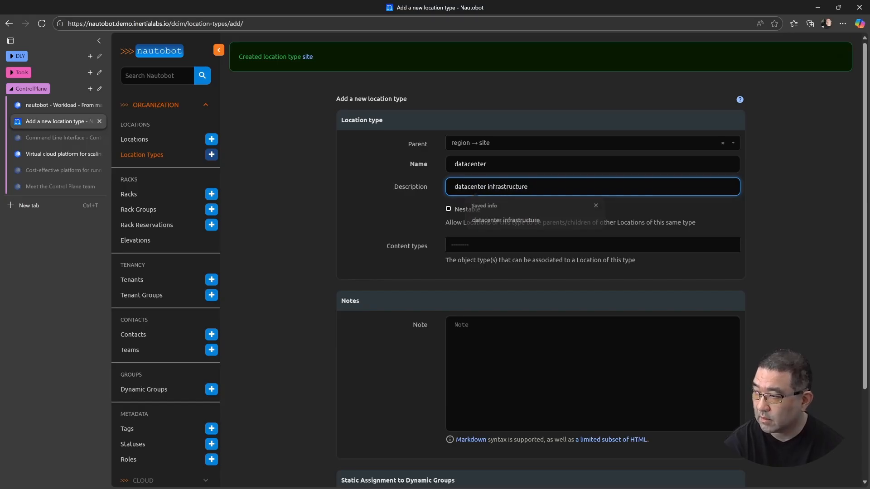
click(505, 220)
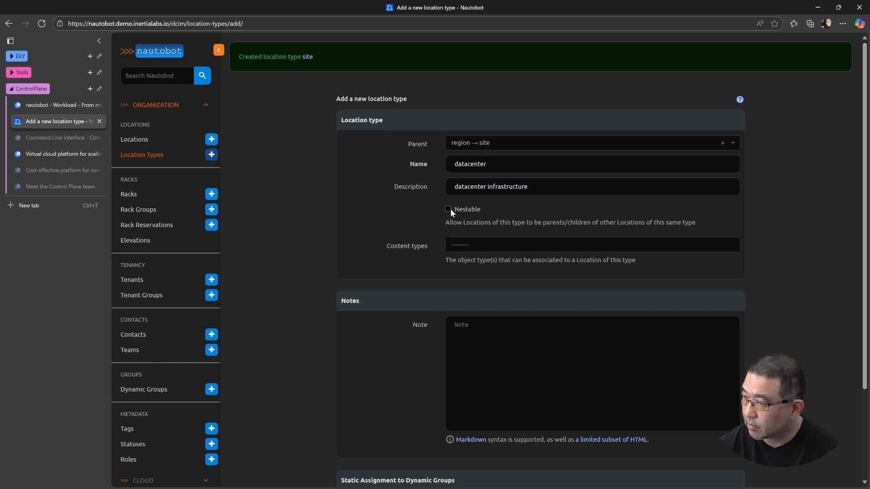
scroll(398, 235, down, 3)
click(608, 447)
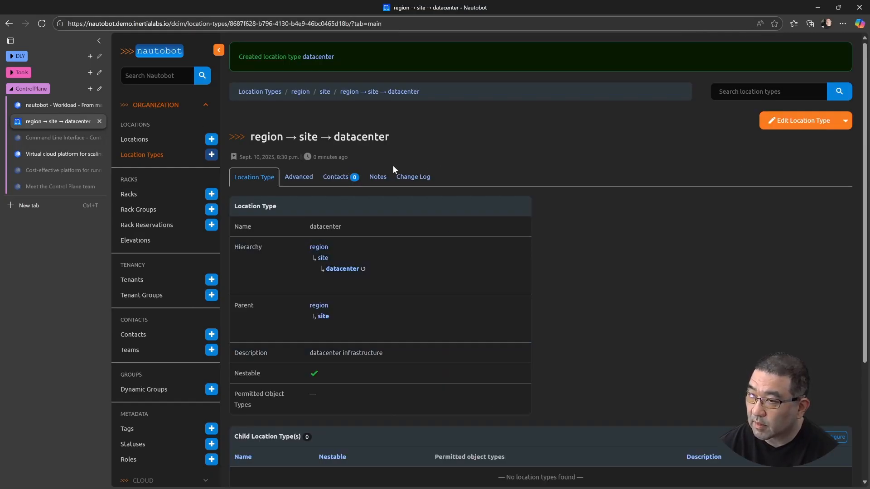
Try to create a location of type region named NA
click(161, 139)
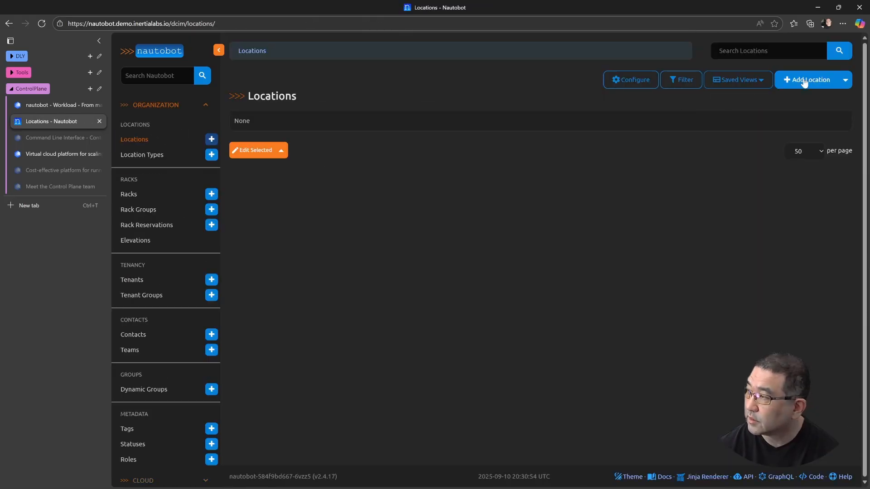
click(795, 84)
click(495, 111)
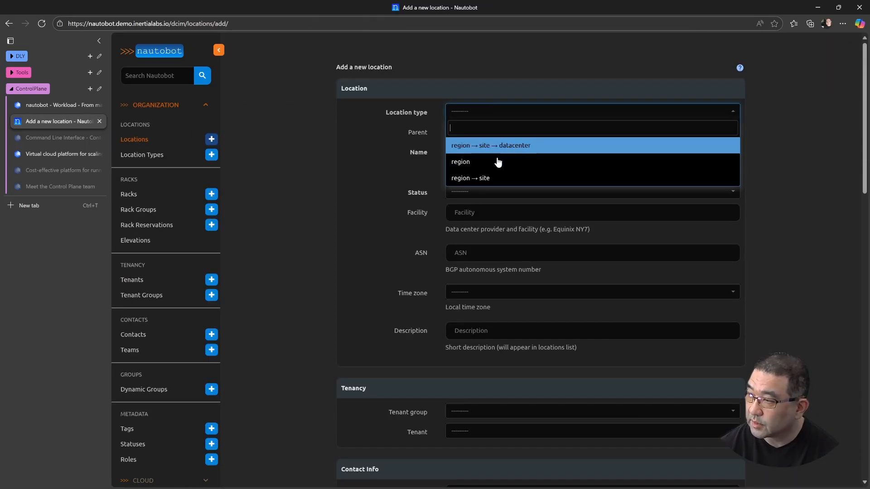
click(498, 162)
click(474, 157)
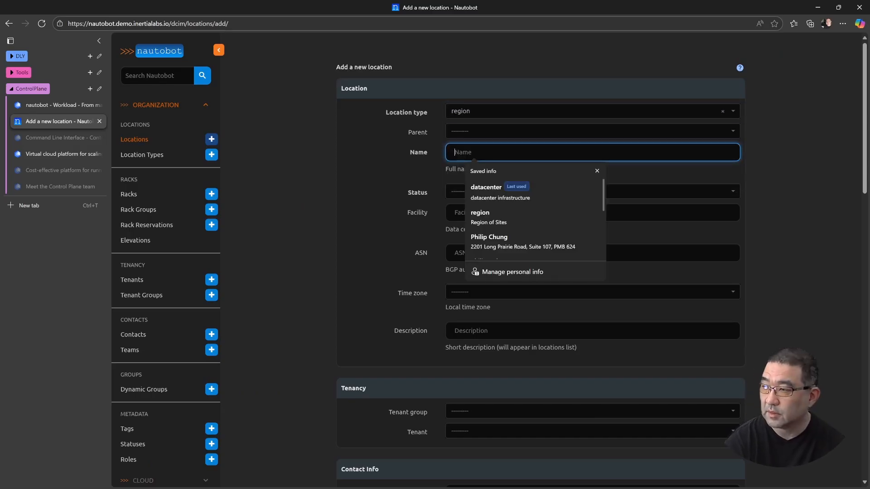
text(NA)
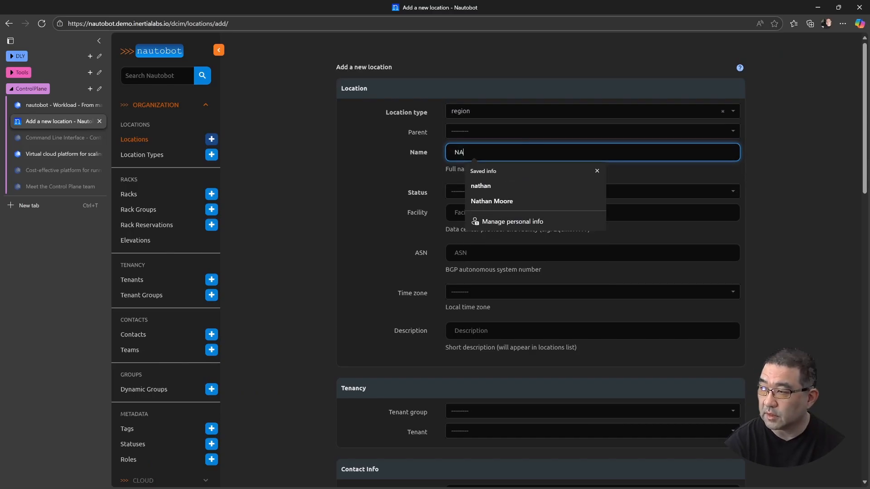
click(394, 228)
scroll(515, 357, down, 5)
scroll(603, 453, down, 15)
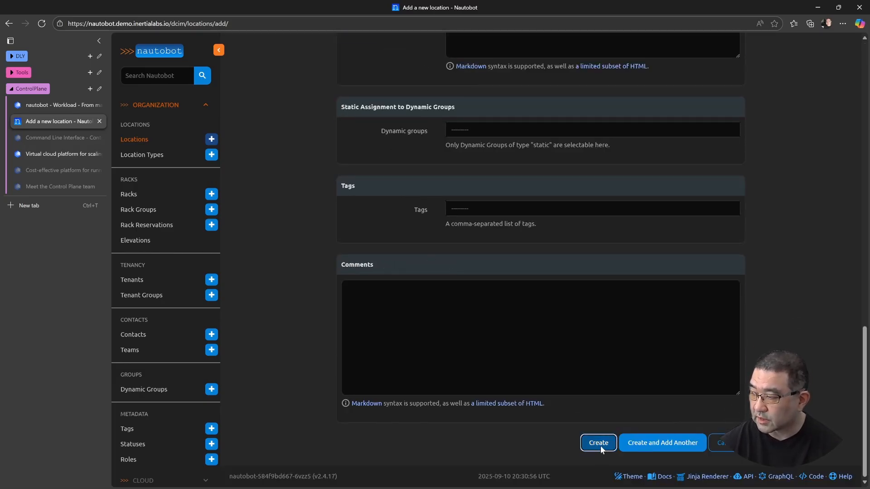
click(601, 447)
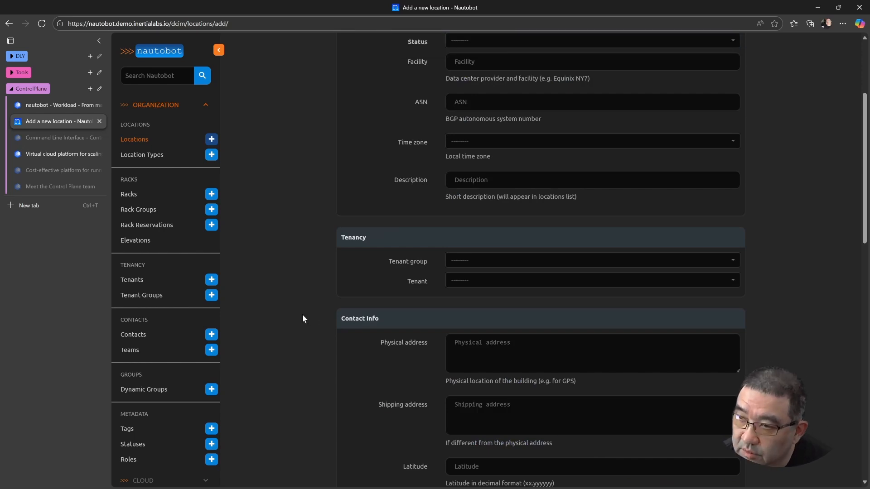
scroll(303, 317, up, 3)
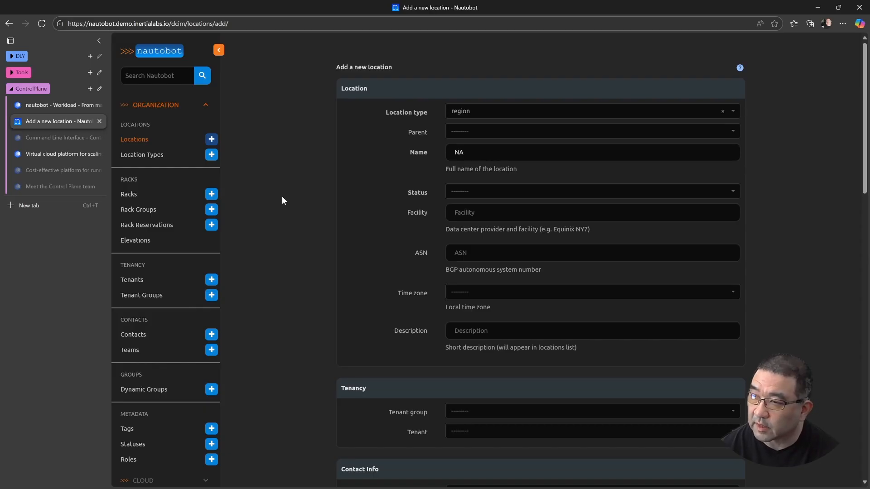
Look over Nautobot's location types and racks lists, and return to the nautobot workload in the Control Plane console
click(154, 155)
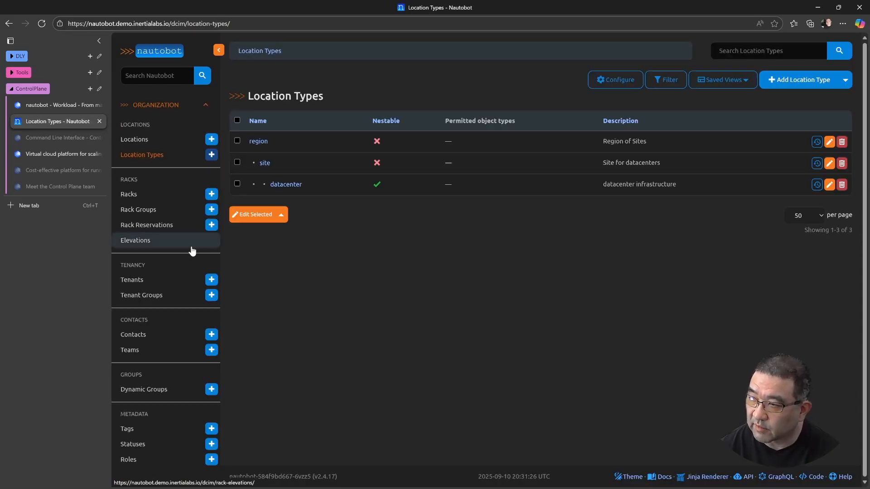
click(150, 195)
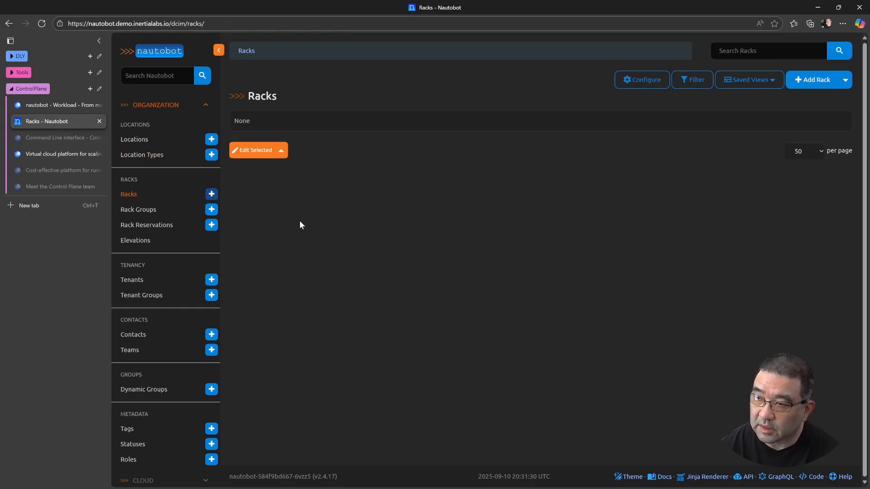
click(66, 105)
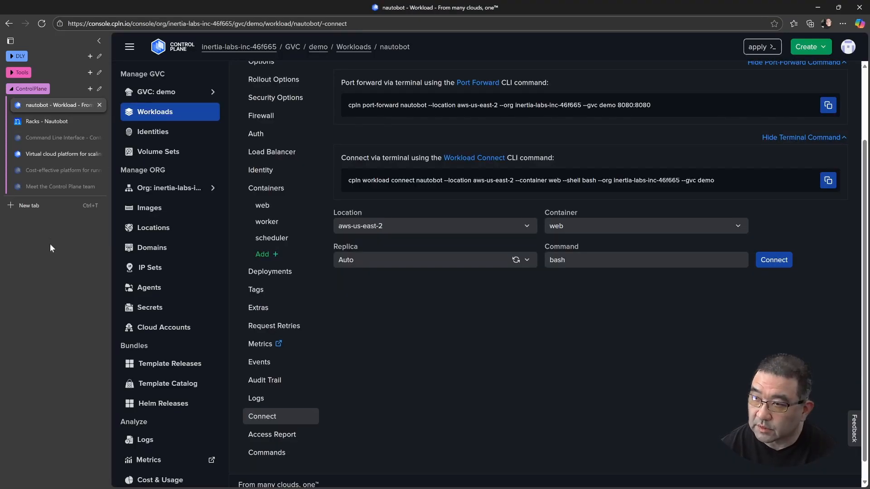
Switch to VS Code and copy the Suspend command from the README's Life Cycle section
key(alt+Tab)
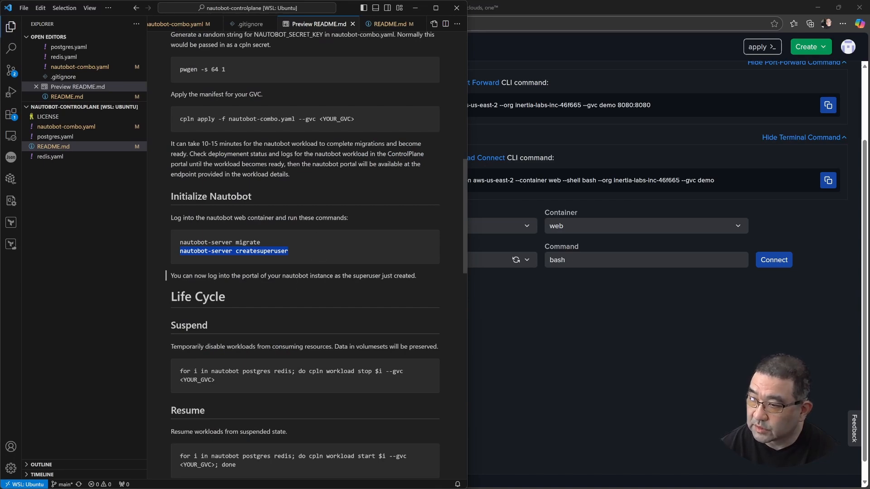
scroll(311, 356, down, 3)
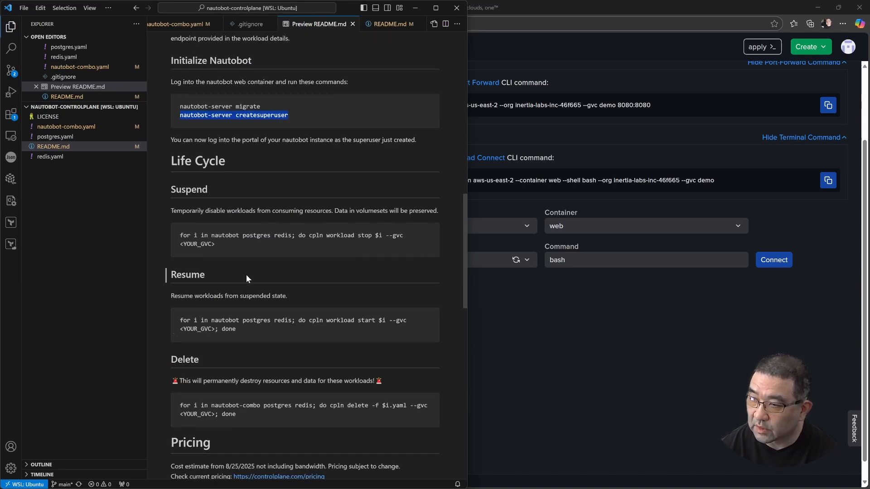
scroll(270, 250, down, 1)
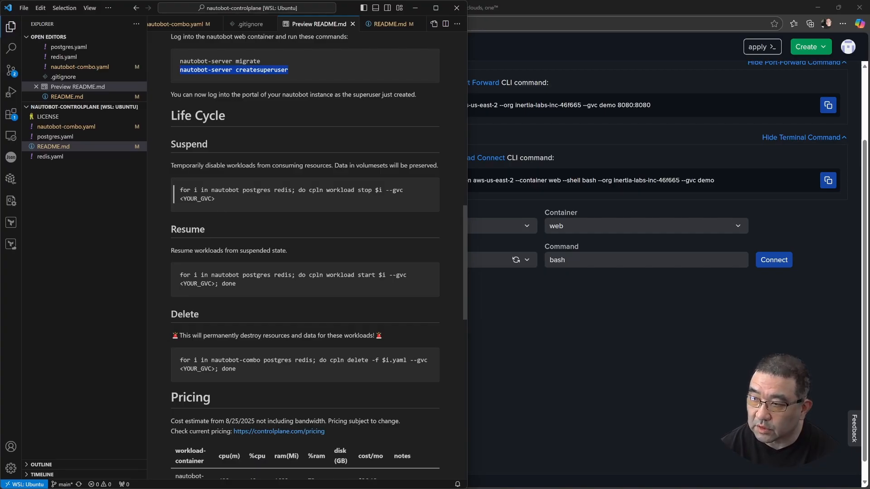
drag(222, 199, 182, 191)
key(ctrl+c)
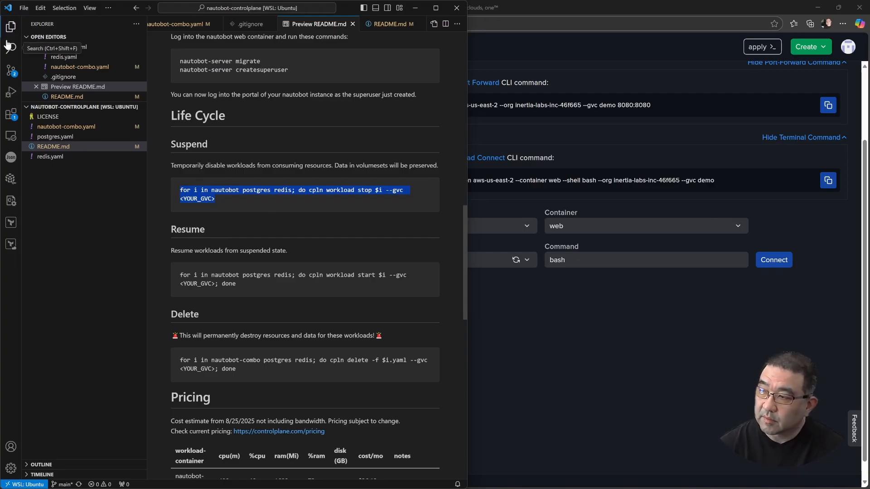
click(316, 205)
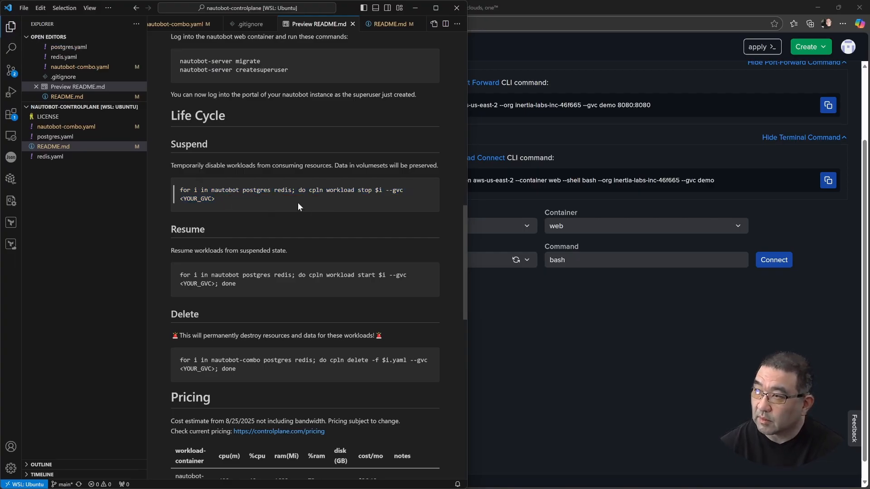
click(389, 24)
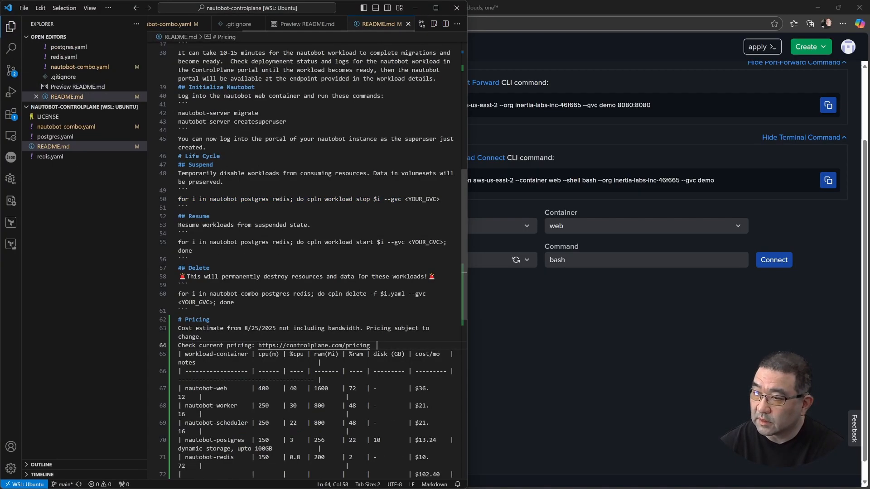
click(305, 25)
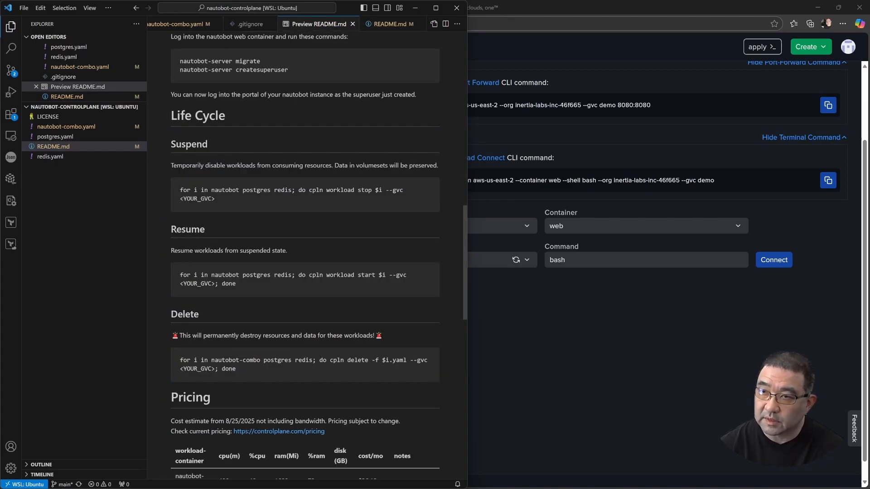
Switch to the Ubuntu terminal and exit the nautobot web container's shell
key(alt+Tab)
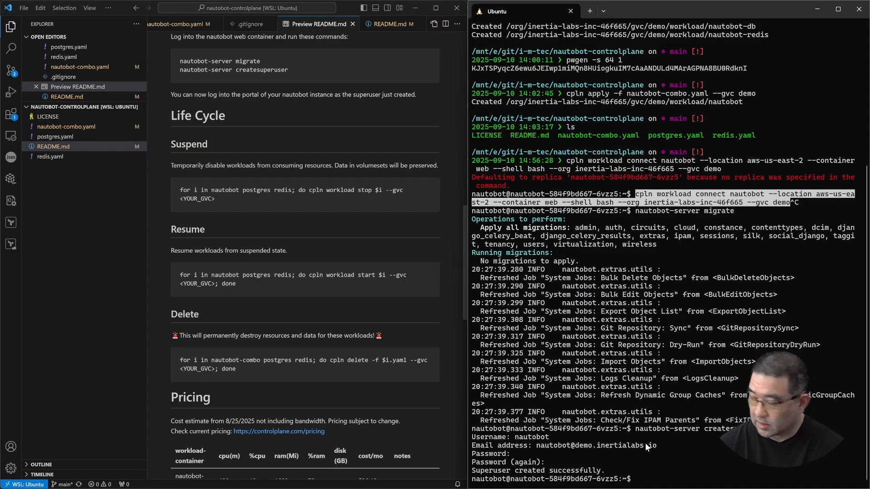
text(exit)
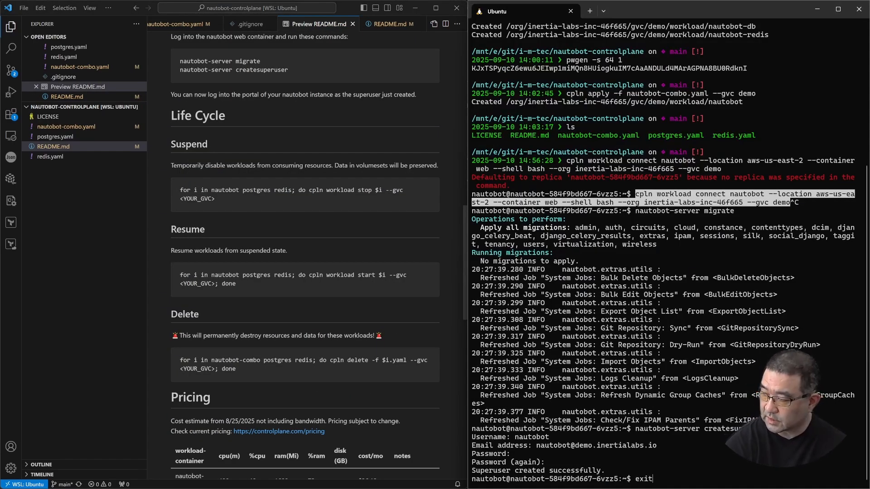
key(Return)
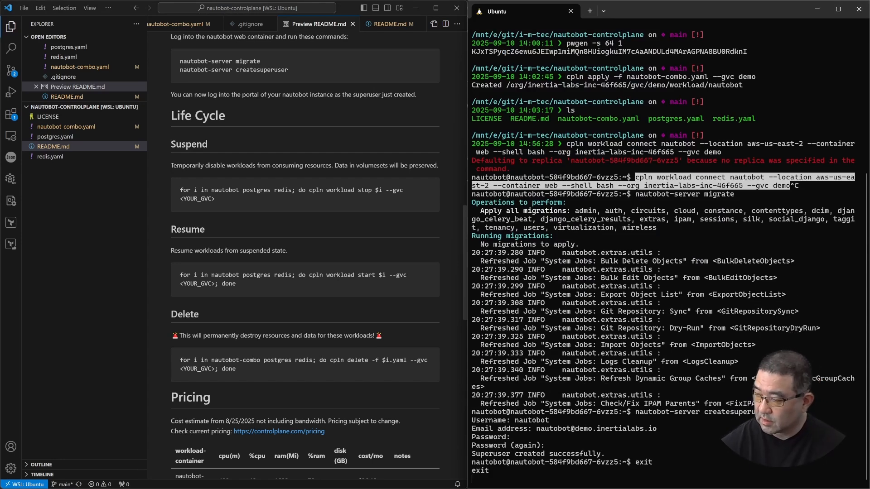
Run the copied suspend loop over nautobot, postgres and redis with the GVC set to demo and "; done" appended
key(ctrl+v)
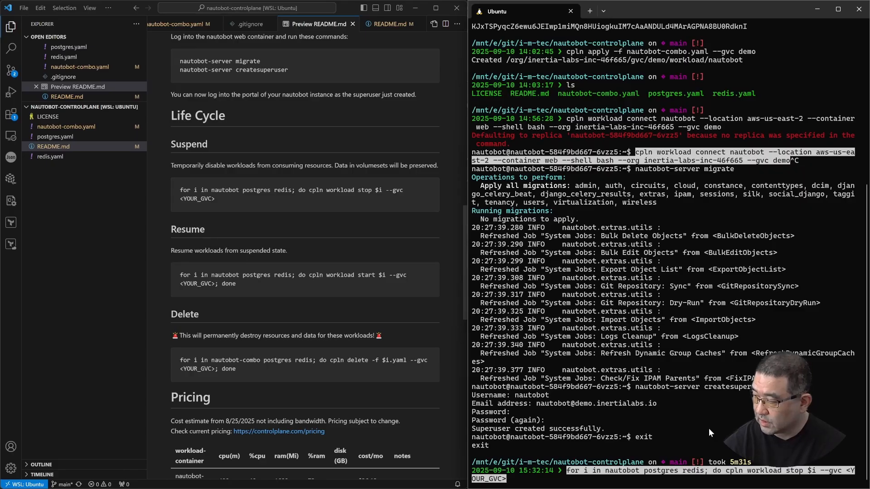
key(Right)
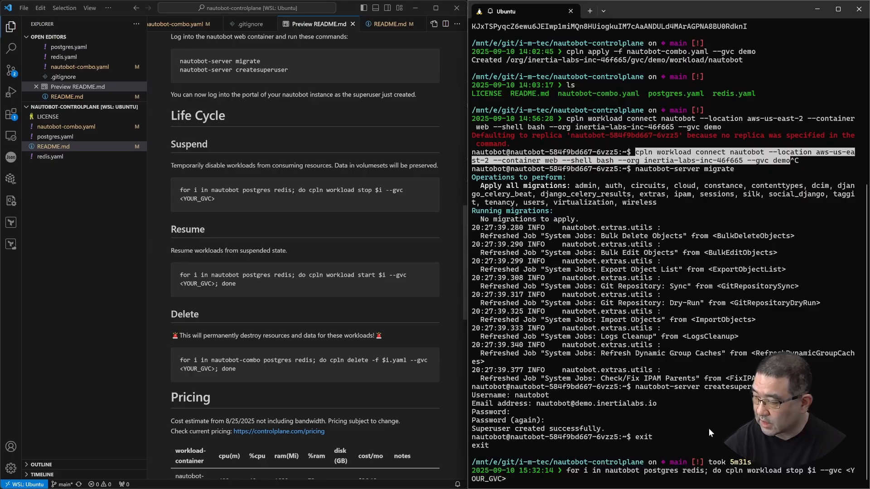
key(BackSpace)
key(BackSpace)
key(BackSpace)
key(BackSpace)
key(BackSpace)
key(BackSpace)
key(BackSpace)
key(BackSpace)
key(BackSpace)
key(BackSpace)
text(demo)
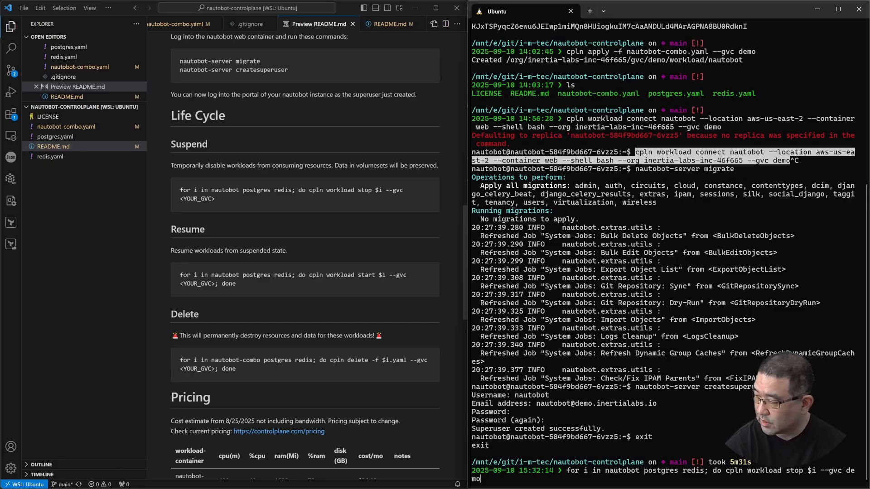
text(; done)
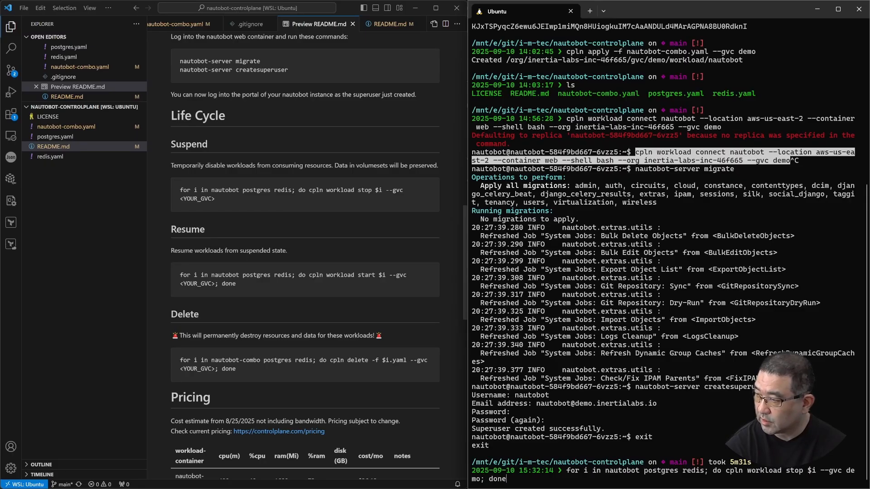
key(Return)
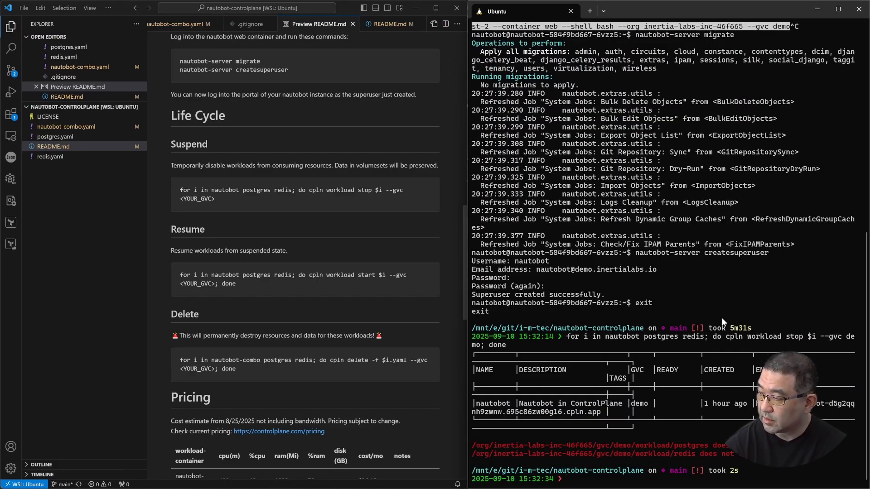
Rerun the suspend loop on the demo GVC with the workload names changed to nautobot, nautobot-postgres and nautobot-redis
key(Up)
key(Left)
key(Left)
key(Left)
key(Left)
key(Left)
key(Left)
key(Left)
key(Left)
key(Left)
key(Left)
key(Left)
key(Left)
key(Left)
key(Left)
key(Left)
key(Left)
key(Left)
key(Left)
key(Left)
key(Left)
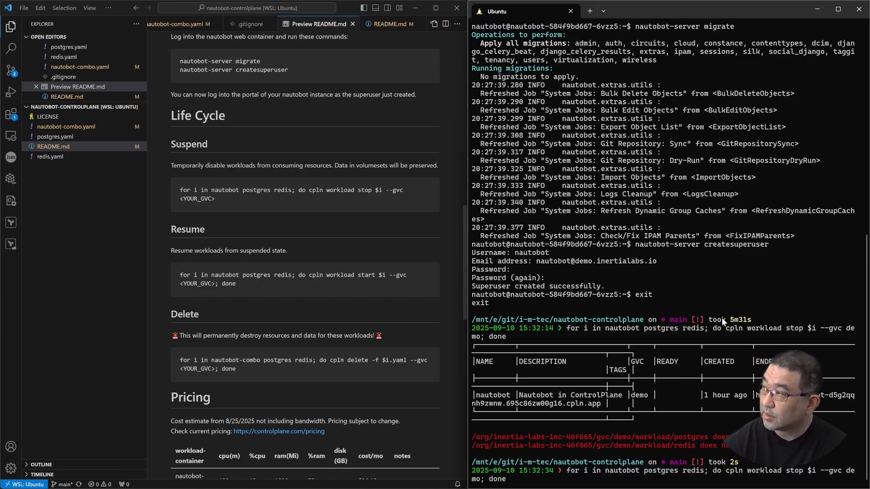
click(838, 10)
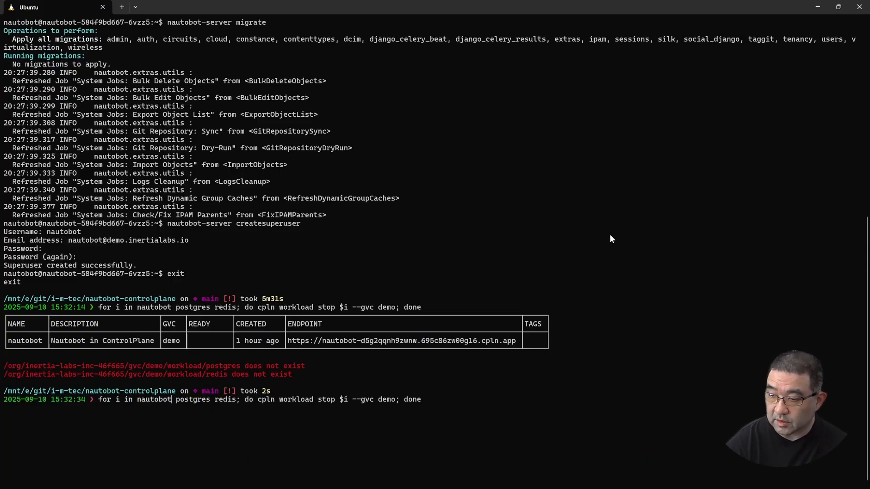
text(nautobot)
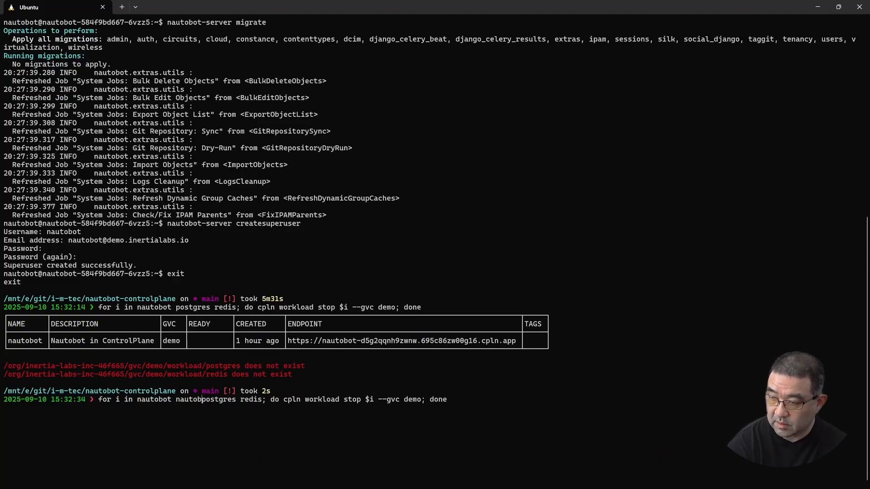
text(-)
key(ctrl+Right)
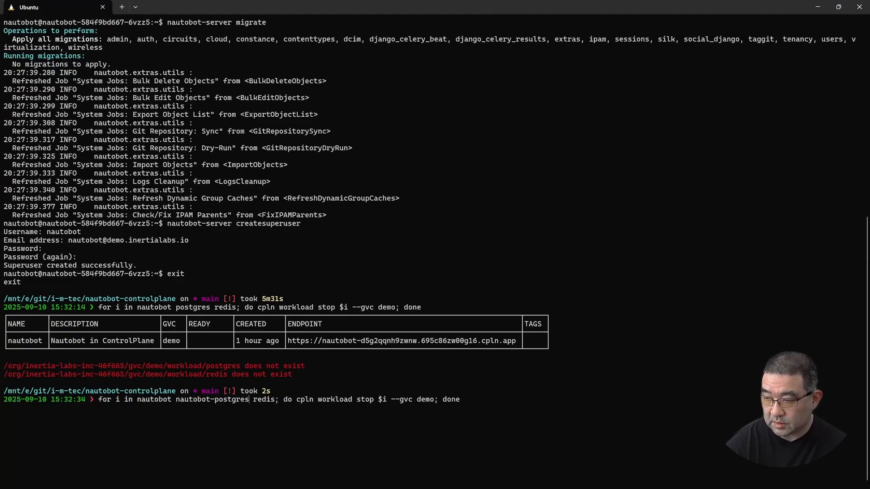
text(nautobot-)
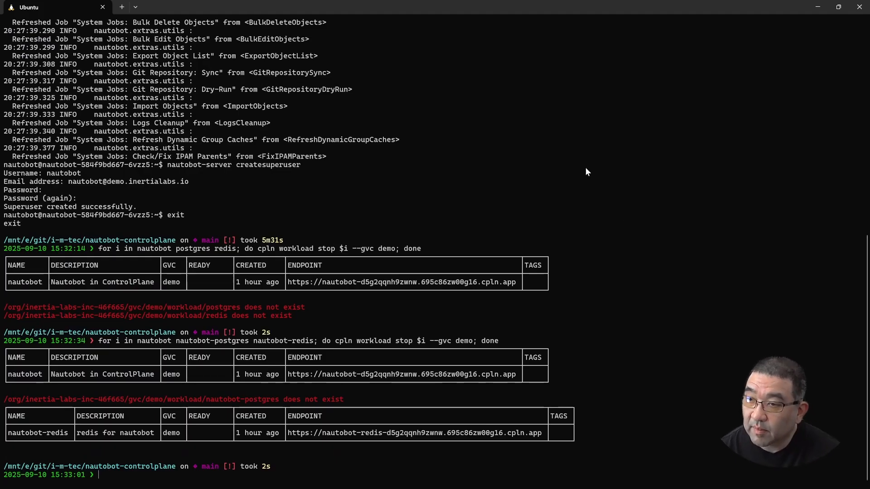
Switch to the Control Plane console and check the workload names and suspended states in the demo GVC
key(alt+Tab)
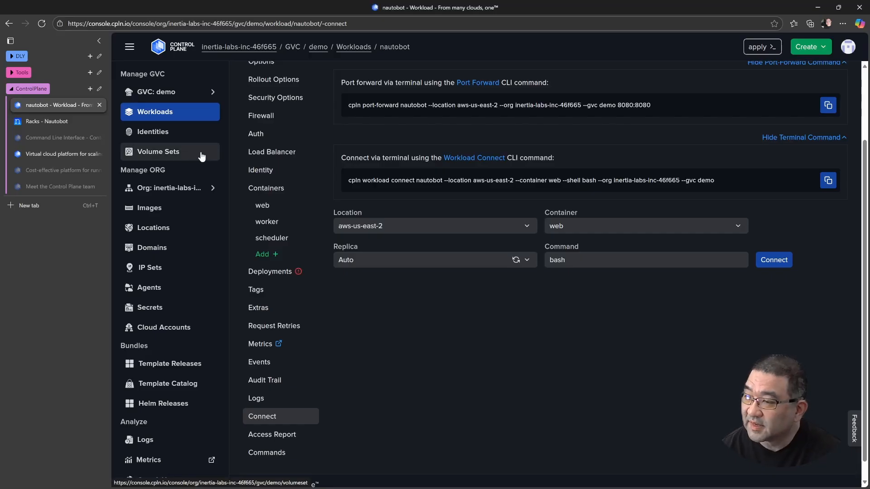
click(205, 111)
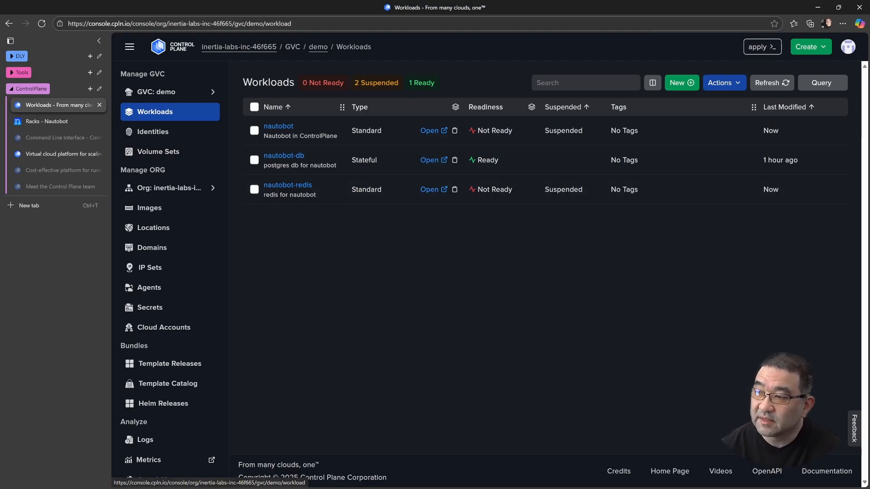
Back in the Ubuntu terminal, rerun the suspend loop with nautobot-postgres replaced by nautobot-db
key(alt+Tab)
key(Up)
key(Left)
key(Left)
key(Left)
key(Left)
key(Left)
key(Left)
key(Left)
key(Left)
key(Left)
key(Left)
key(Left)
key(Left)
key(Left)
key(Left)
key(Left)
key(Left)
key(Left)
key(Left)
key(Left)
key(Left)
key(Left)
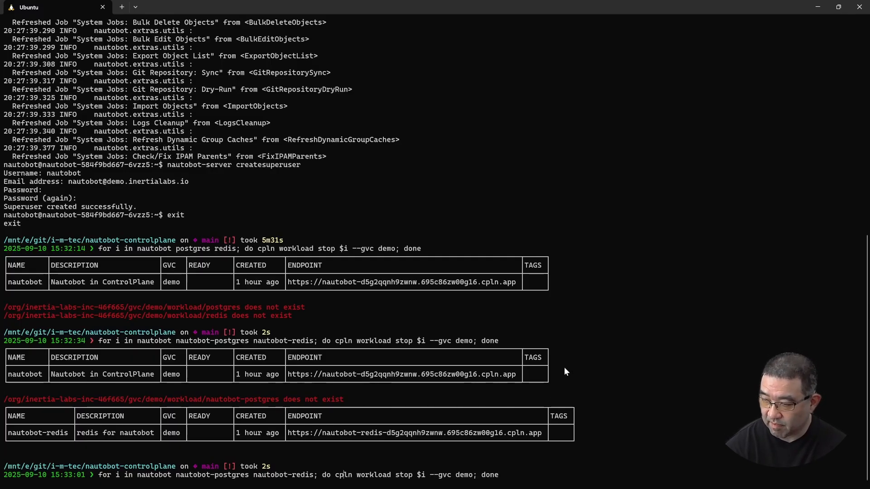
key(BackSpace)
key(BackSpace)
key(BackSpace)
key(BackSpace)
key(BackSpace)
key(BackSpace)
key(BackSpace)
key(BackSpace)
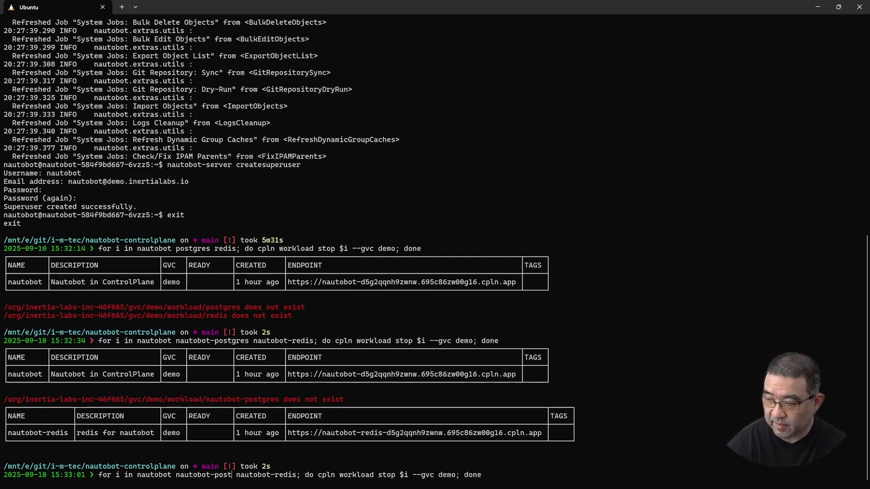
text(db)
key(Return)
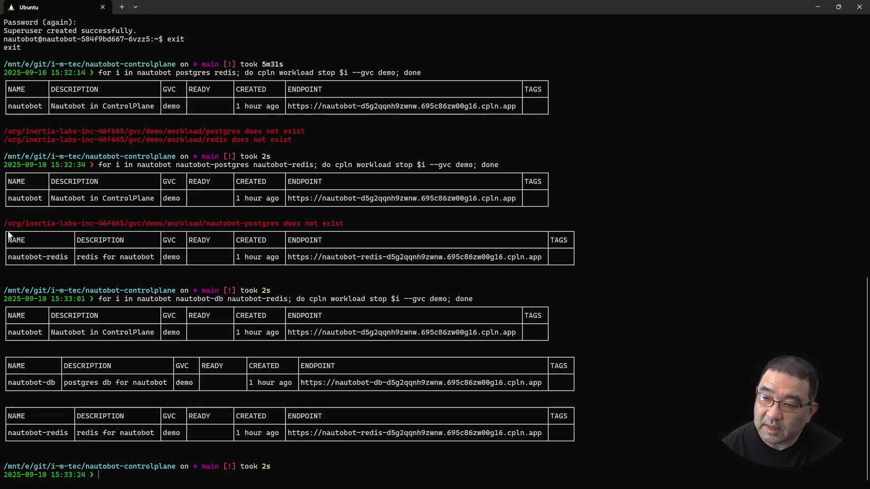
Return to the Control Plane console and refresh the demo GVC's workloads list to check the suspended states
key(alt+Tab)
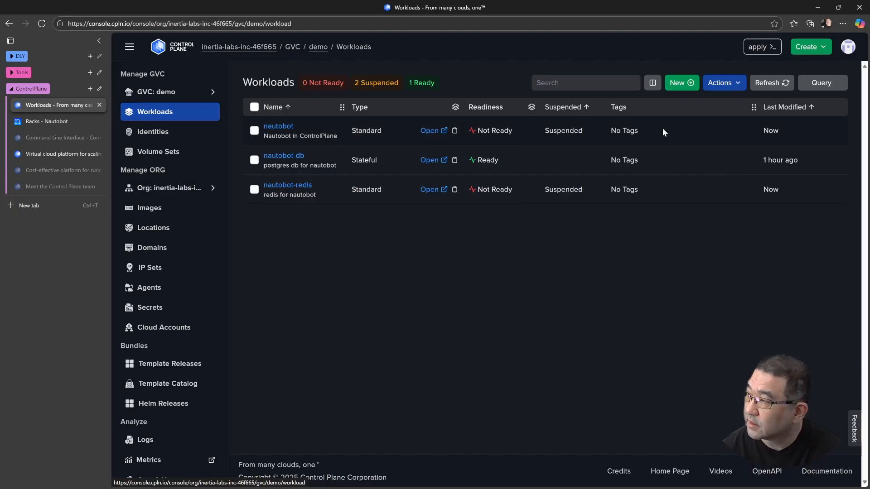
click(777, 82)
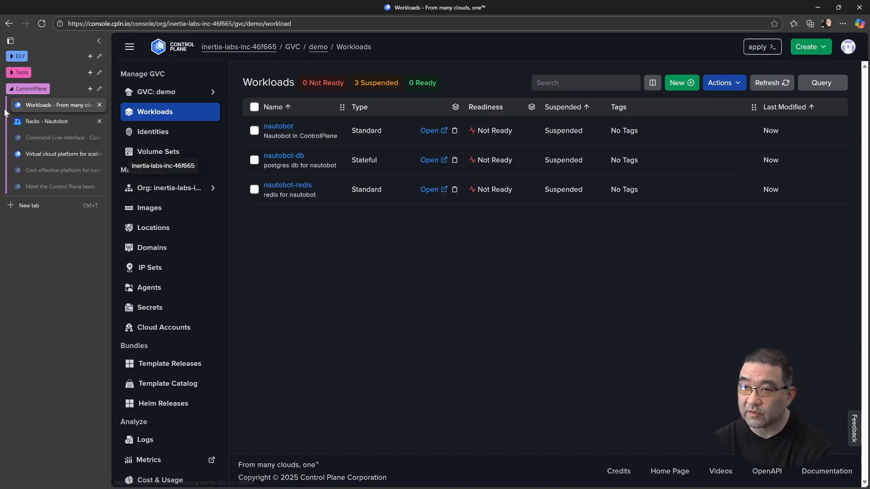
Switch to VS Code and copy the Delete command from the README's Life Cycle section
key(alt+Tab)
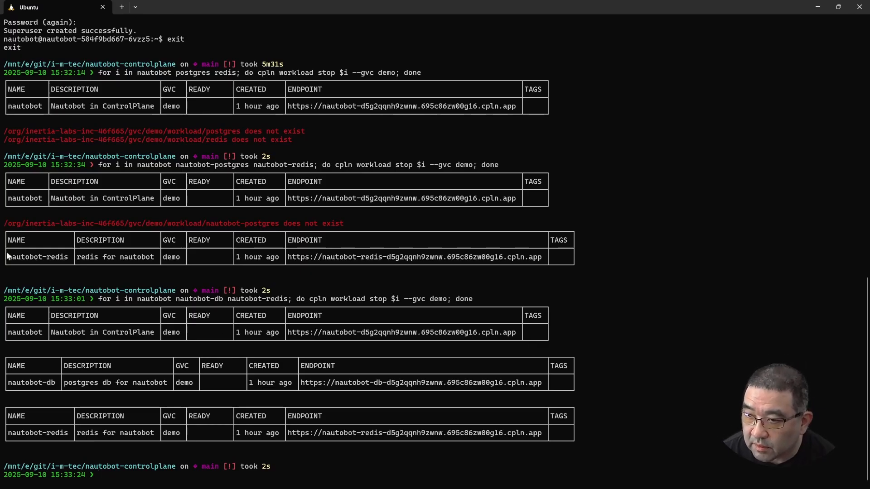
key(alt+Tab)
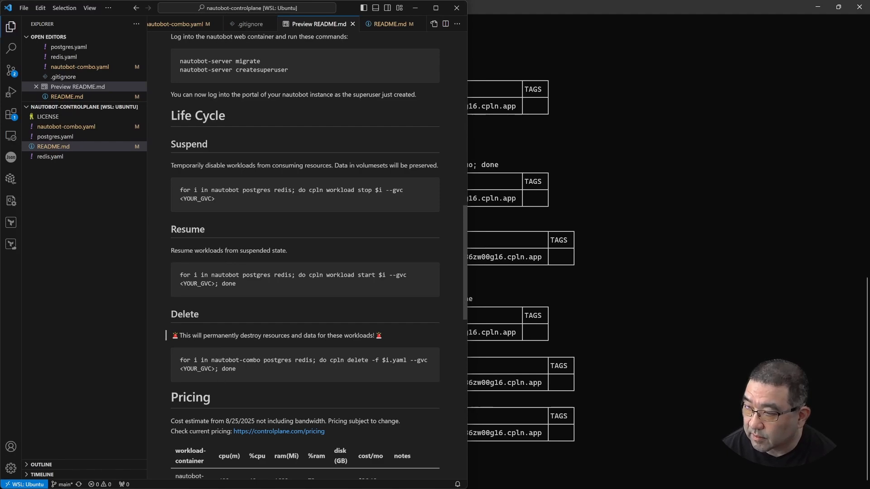
scroll(305, 255, down, 1)
scroll(295, 337, down, 2)
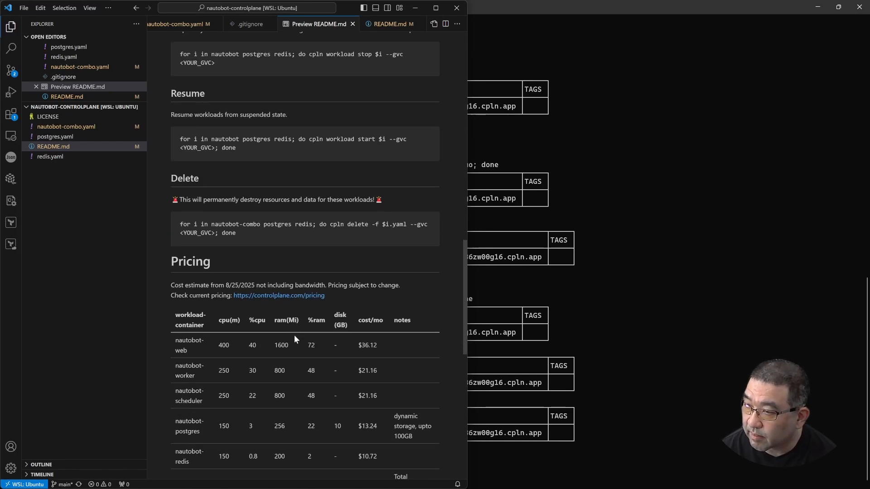
scroll(295, 338, up, 2)
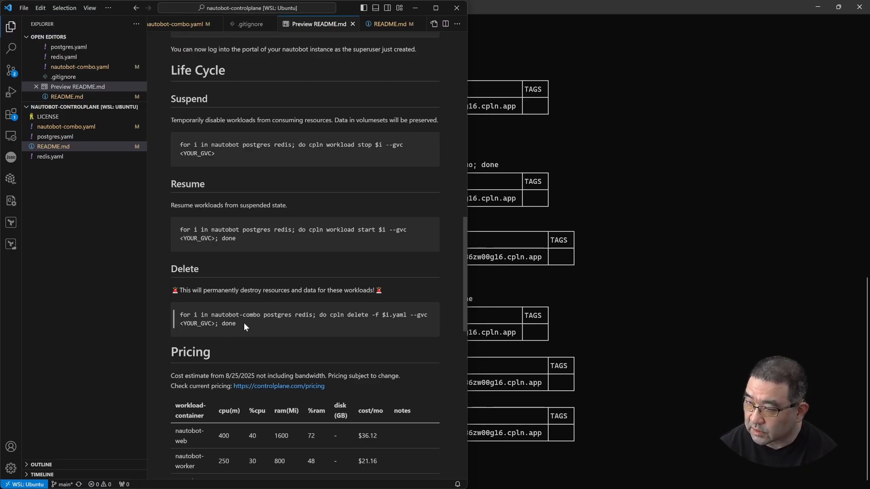
drag(244, 323, 181, 317)
key(ctrl+c)
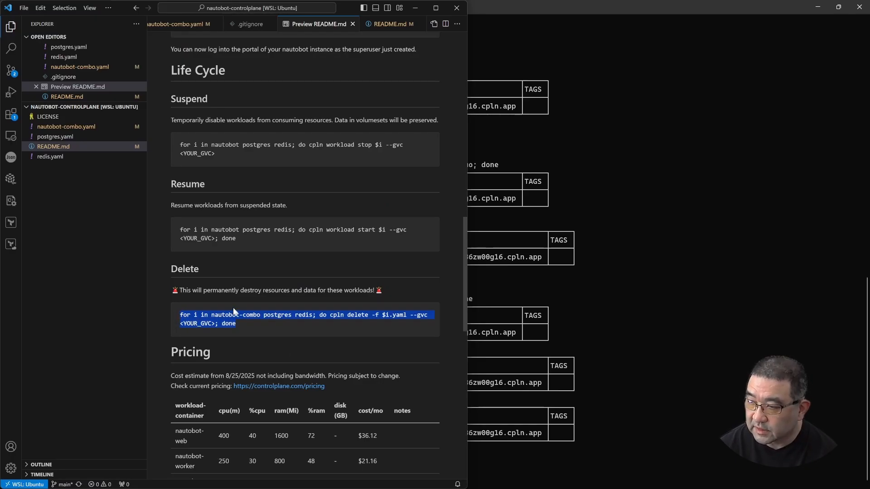
In the Ubuntu terminal, run the copied delete loop over nautobot-combo, postgres and redis with the GVC set to demo
click(659, 322)
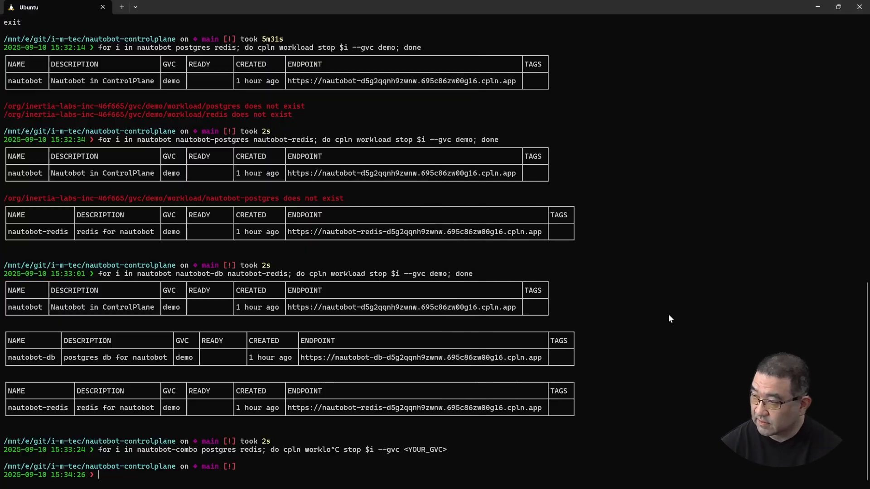
key(ctrl+v)
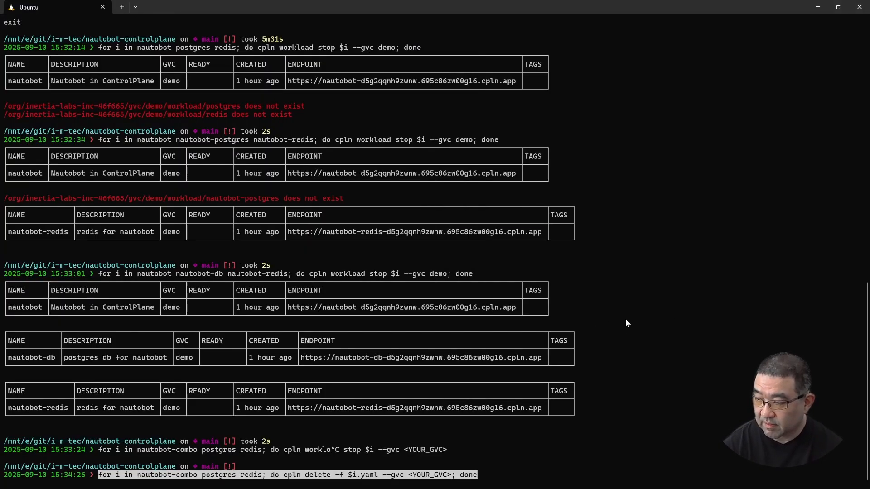
key(Left)
key(Left)
key(Left)
key(Left)
key(Left)
key(Left)
key(Left)
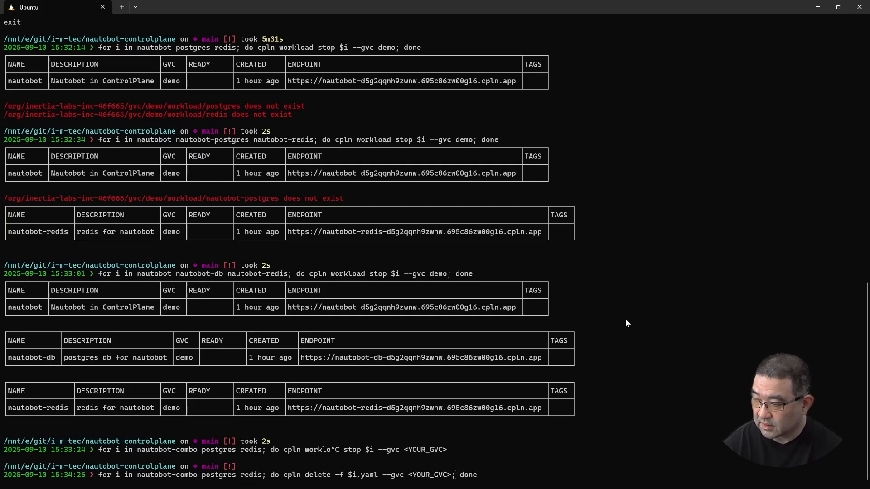
key(BackSpace)
key(BackSpace)
key(BackSpace)
key(BackSpace)
key(BackSpace)
key(BackSpace)
key(BackSpace)
key(BackSpace)
key(BackSpace)
key(BackSpace)
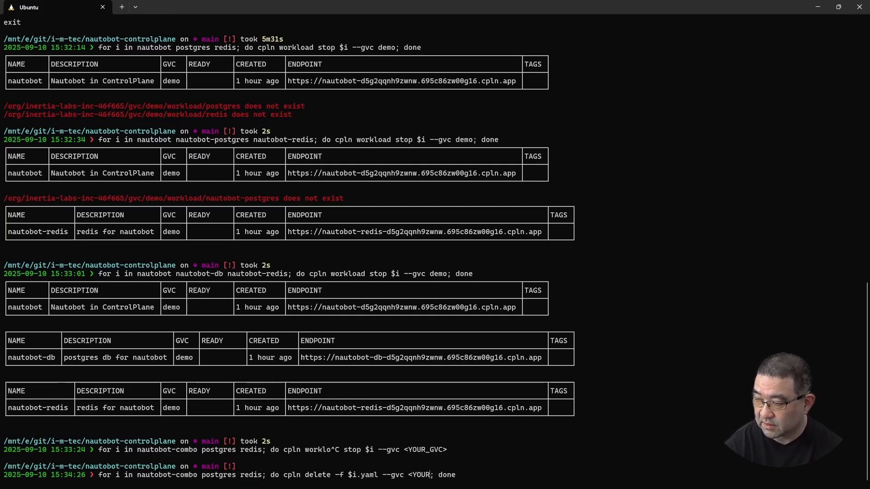
text(demo)
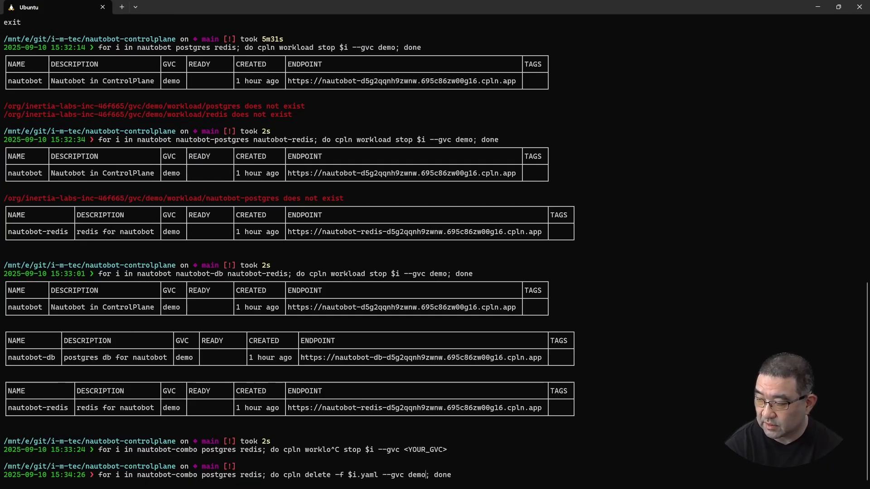
key(Return)
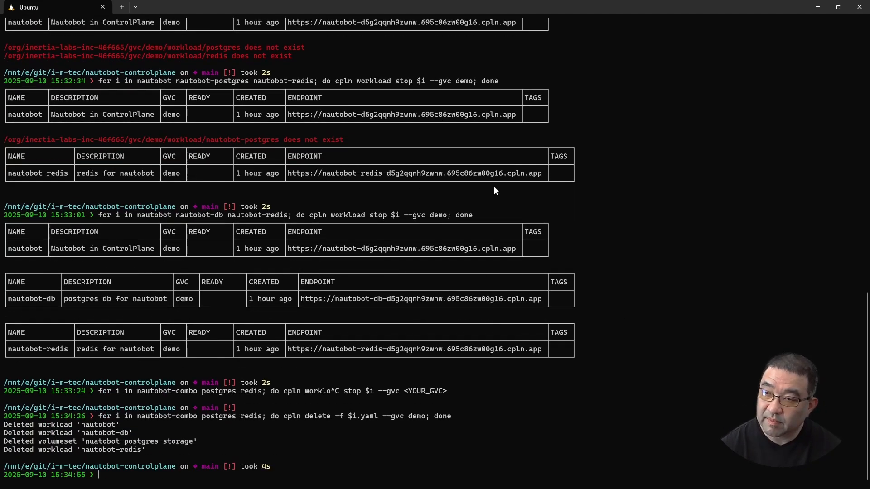
Switch to the Control Plane console, refresh the demo GVC's workloads list and check its volume sets
key(alt+Tab)
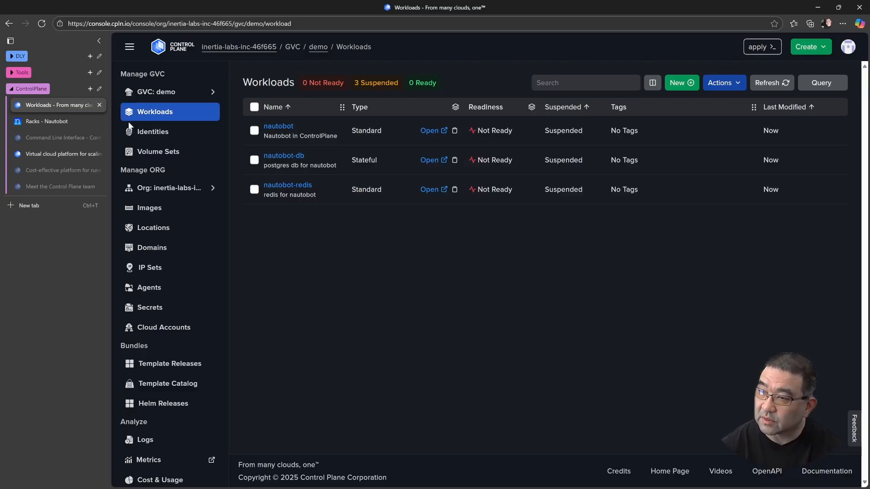
click(778, 82)
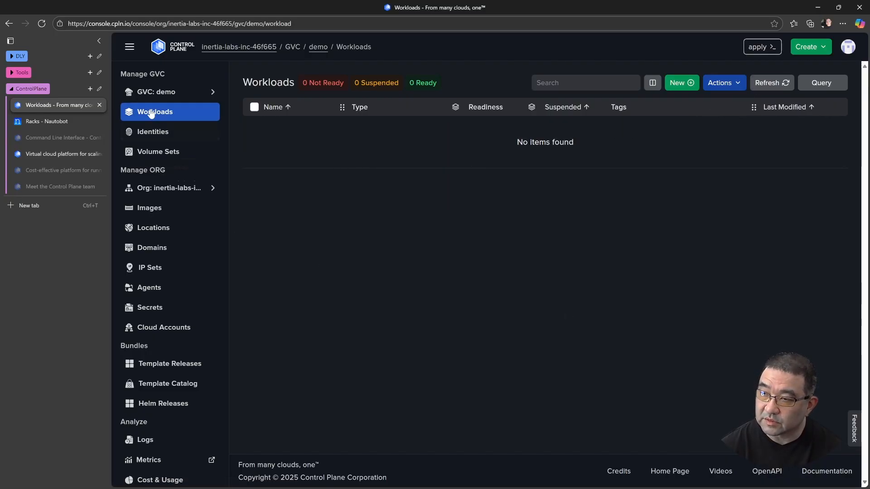
click(159, 154)
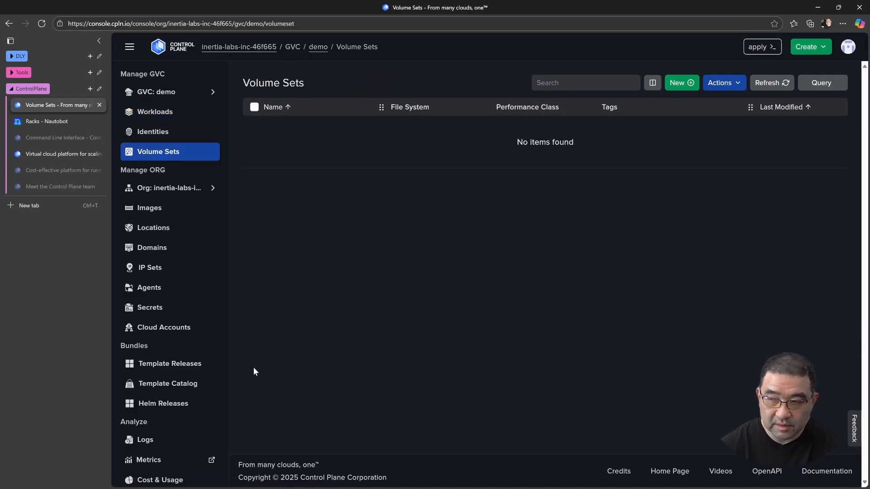
Switch to VS Code, maximize its window and examine the Pricing table in the README preview
key(alt+Tab)
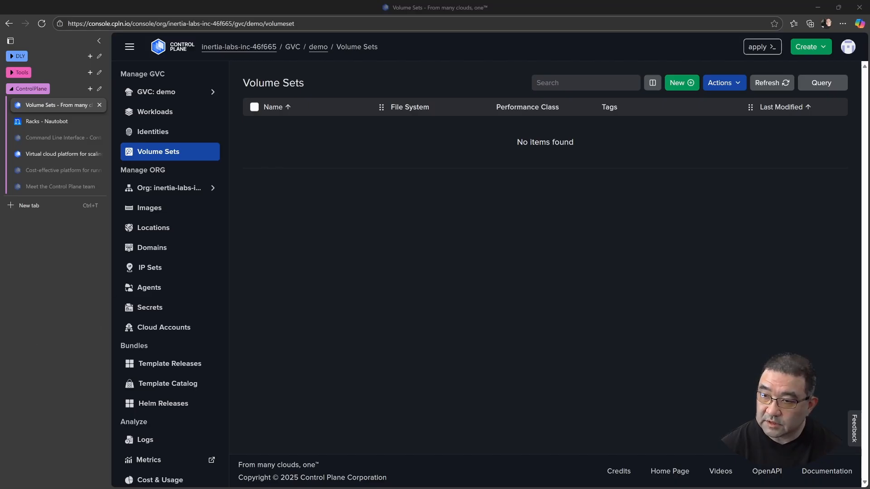
key(alt+Tab)
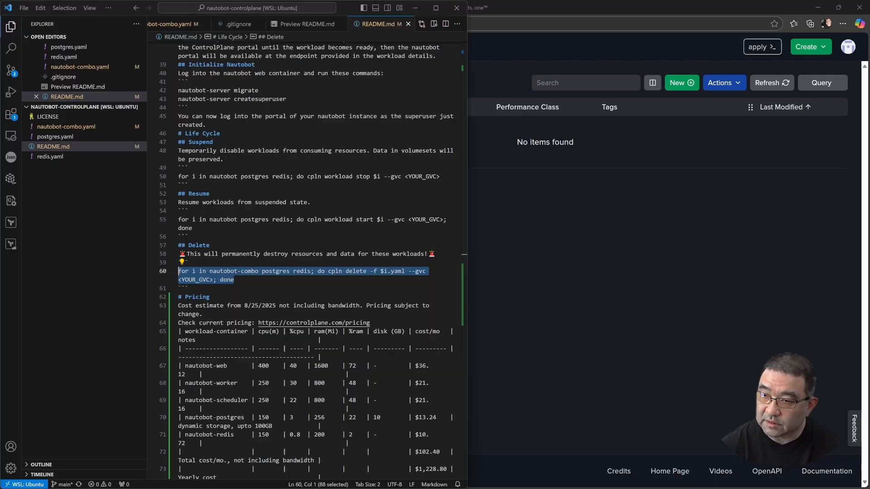
click(436, 10)
click(446, 23)
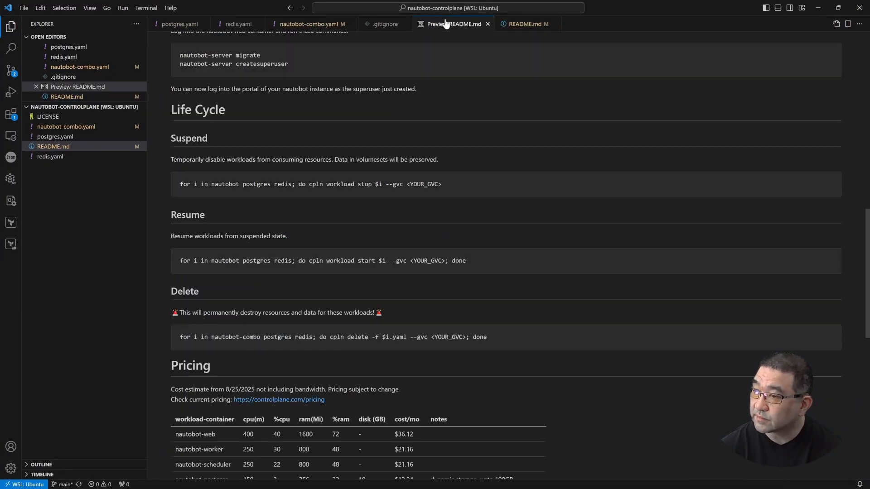
scroll(474, 254, down, 7)
scroll(475, 313, up, 2)
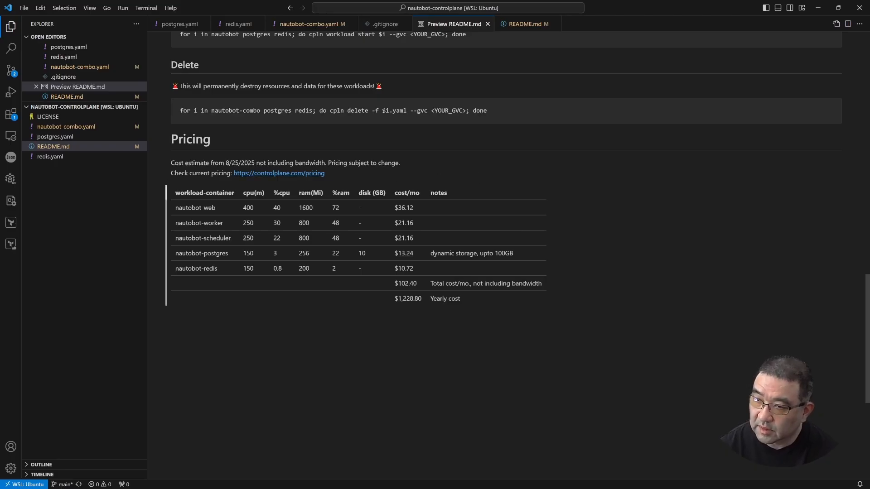
Look over the resource rates on Control Plane's pricing page in the browser and return to the README's Pricing table in VS Code
key(alt+Tab)
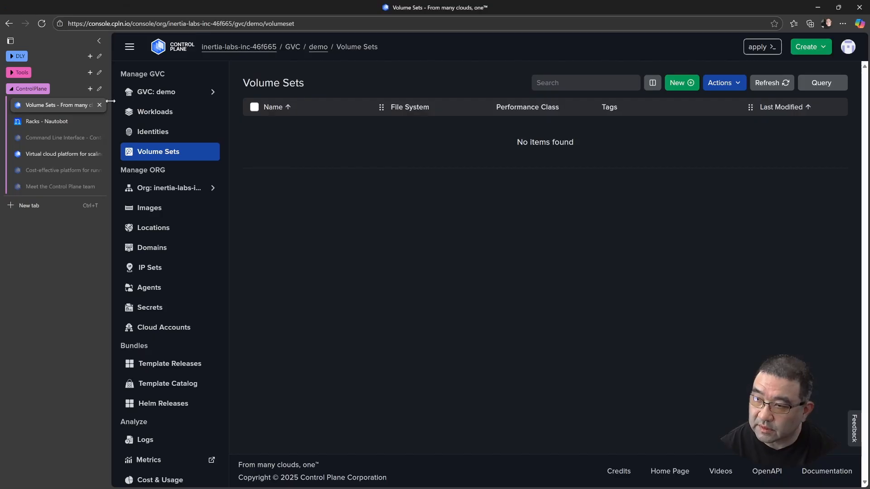
click(40, 169)
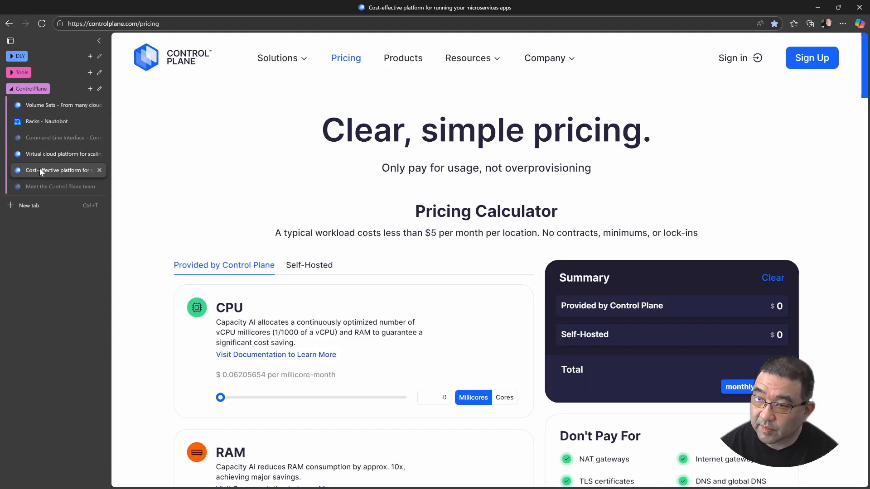
scroll(230, 261, down, 3)
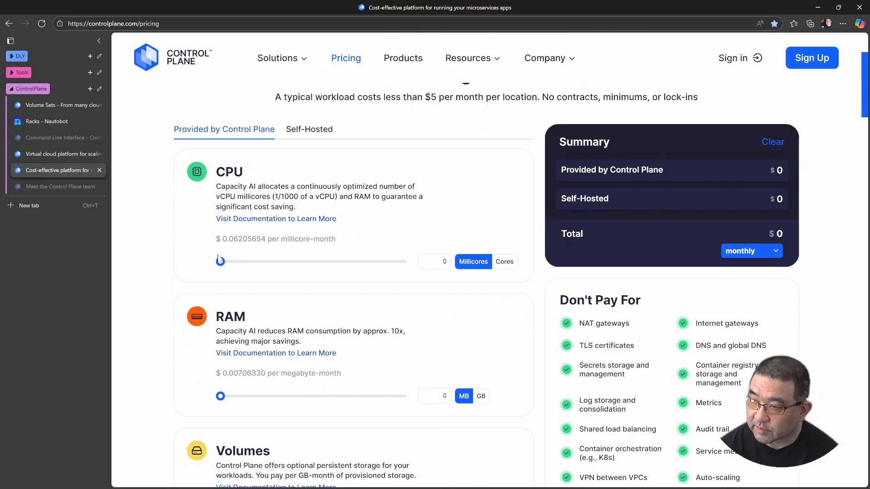
scroll(190, 218, down, 9)
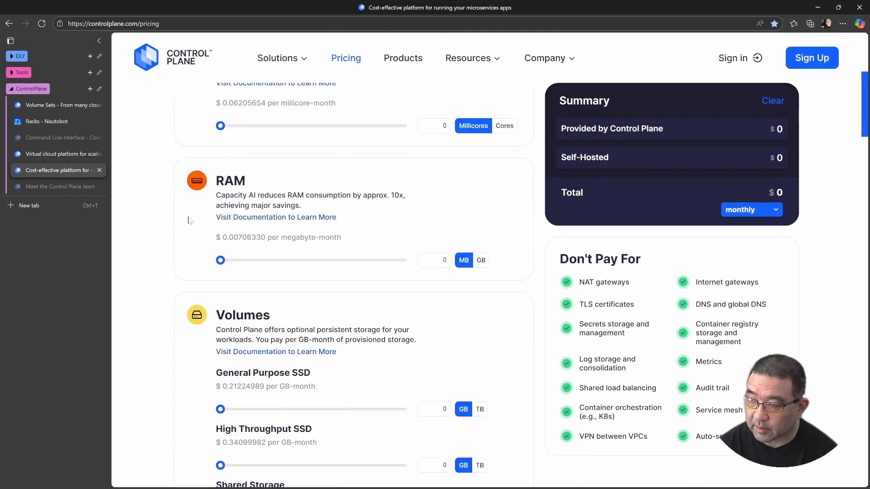
scroll(189, 218, down, 4)
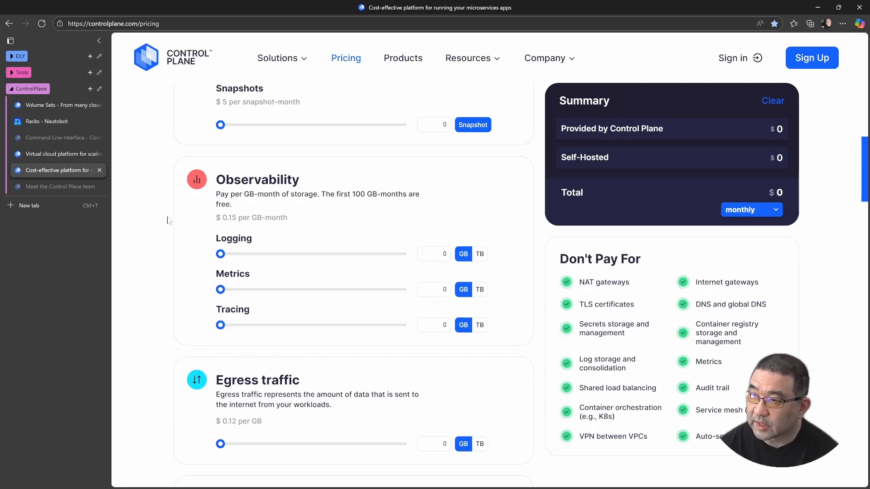
scroll(164, 221, up, 2)
scroll(164, 221, up, 5)
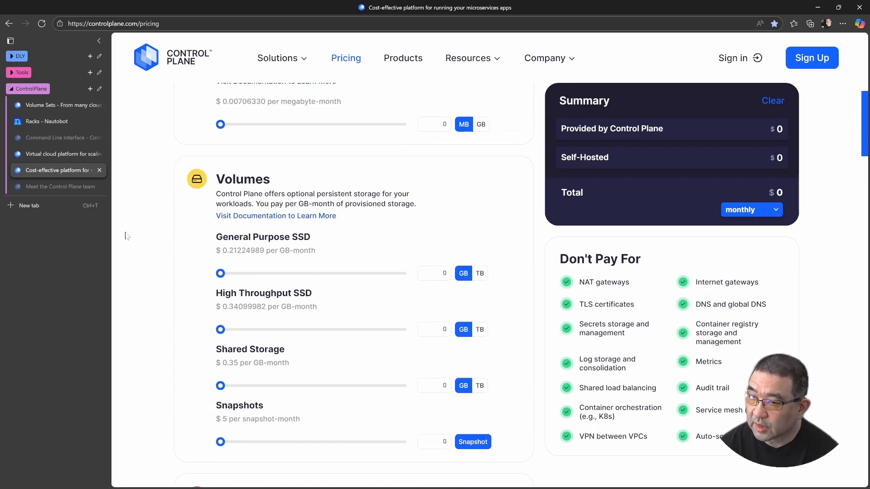
key(alt+Tab)
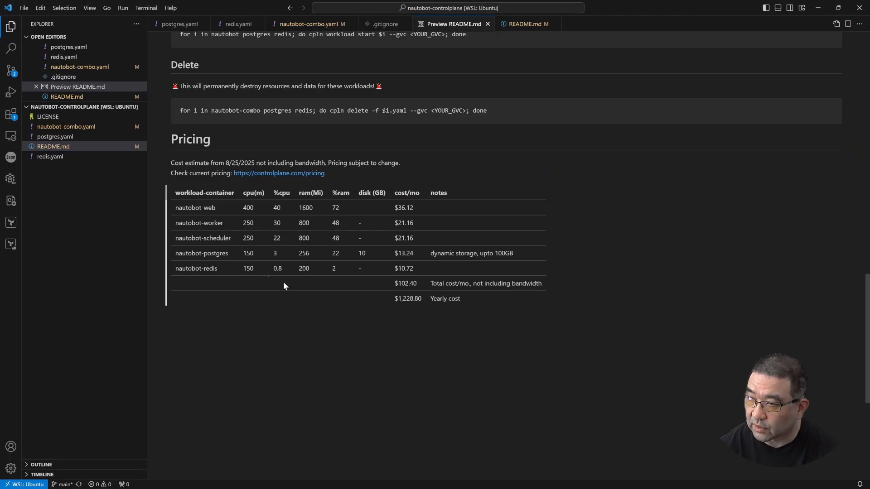